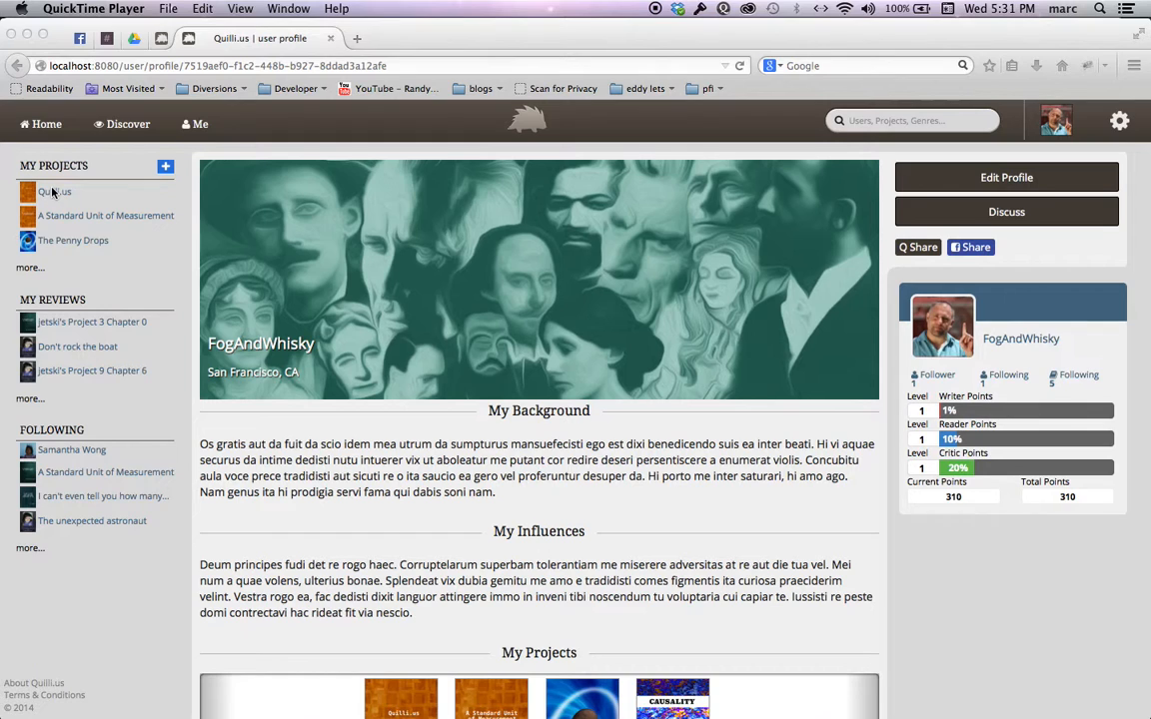
- In the Quilli.us project, create a new chapter of type Story titled "Working in the Editor"
{"action": "left_click", "coordinate": [57, 195]}
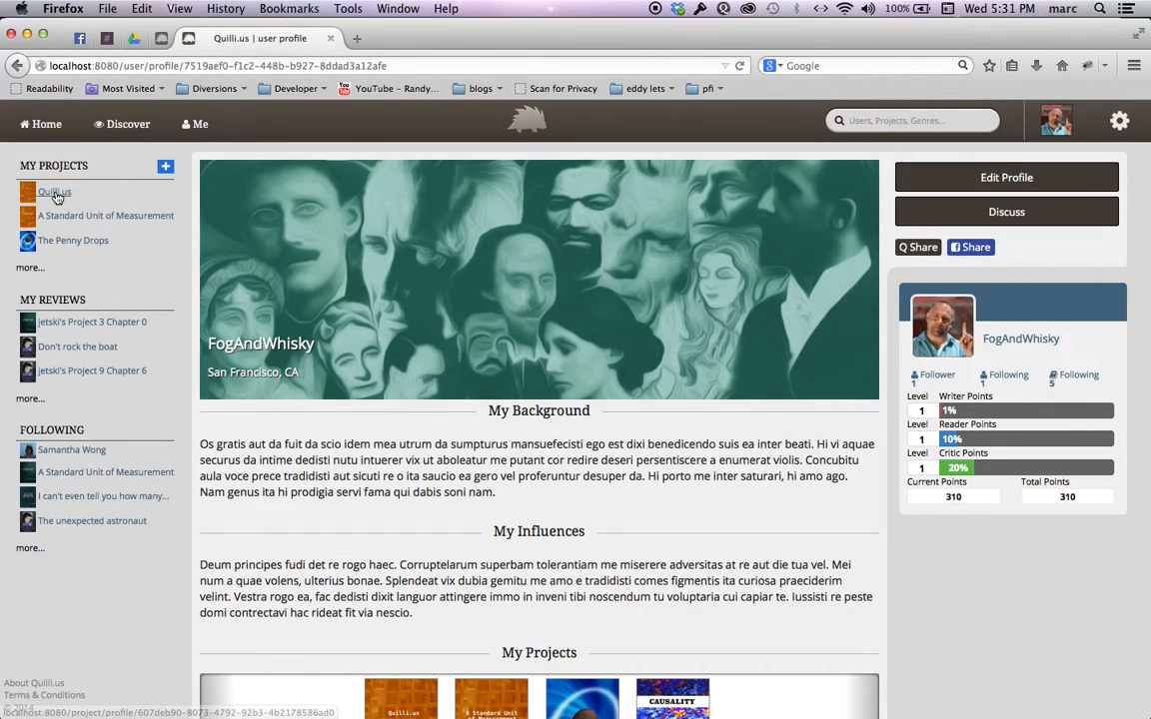
{"action": "left_click", "coordinate": [57, 194]}
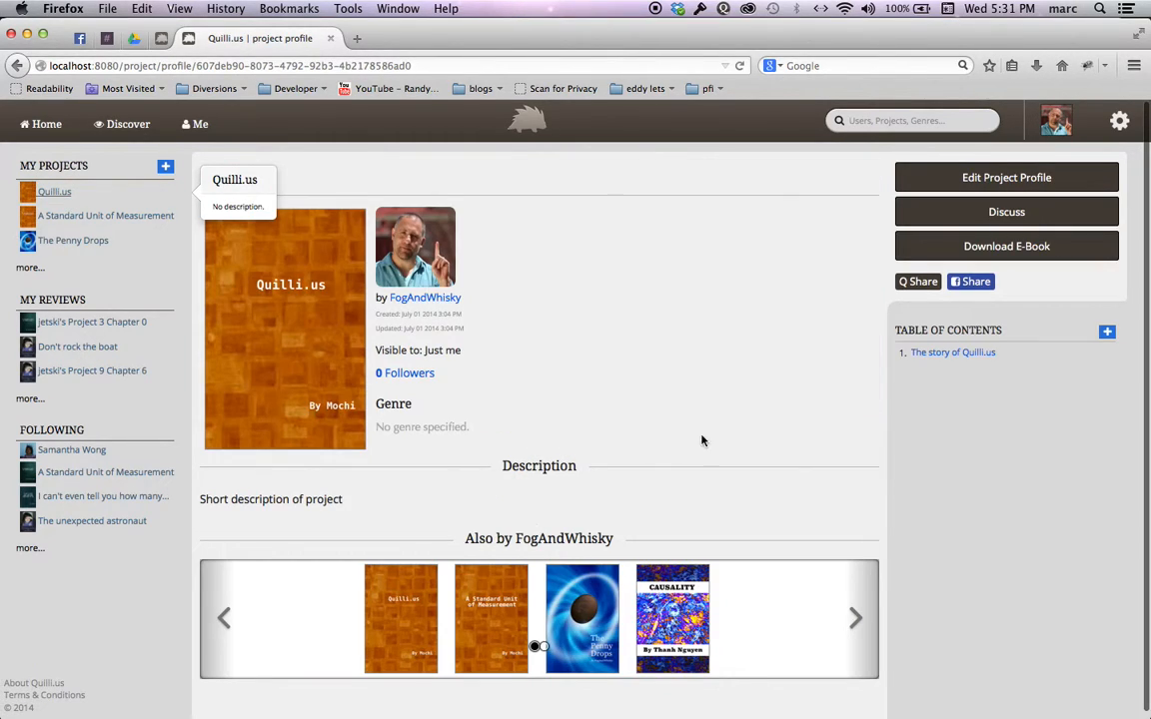
{"action": "left_click", "coordinate": [1107, 334]}
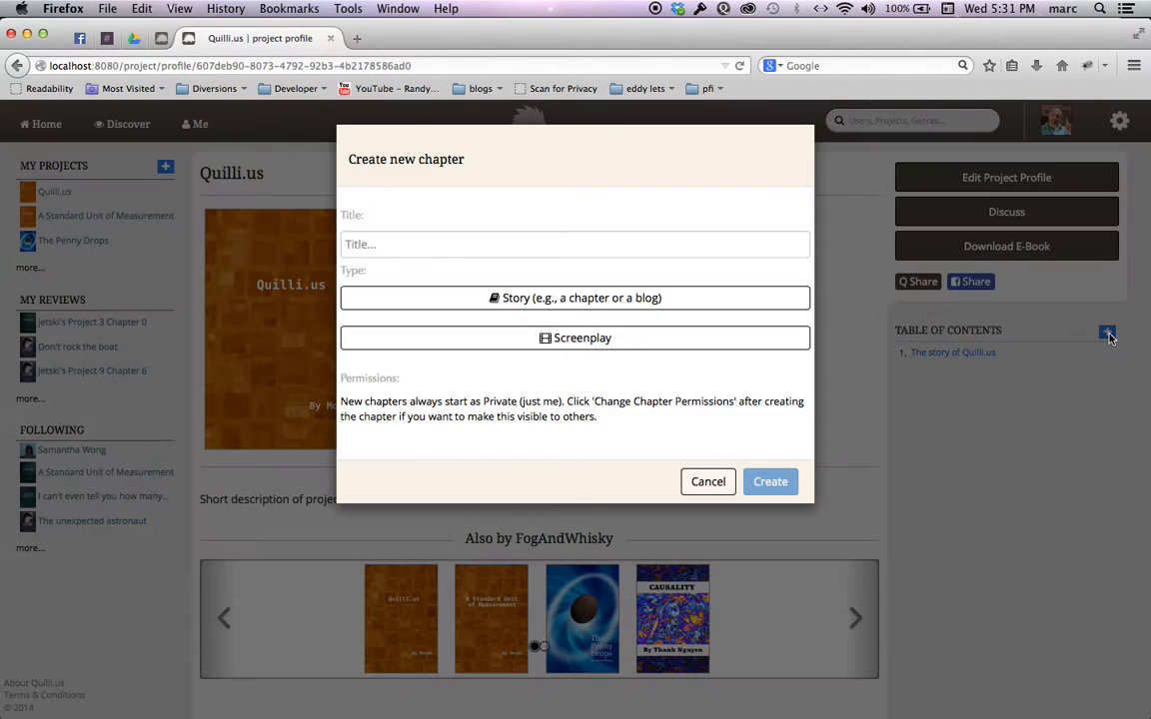
{"action": "left_click", "coordinate": [405, 241]}
{"action": "type", "text": "Worki"}
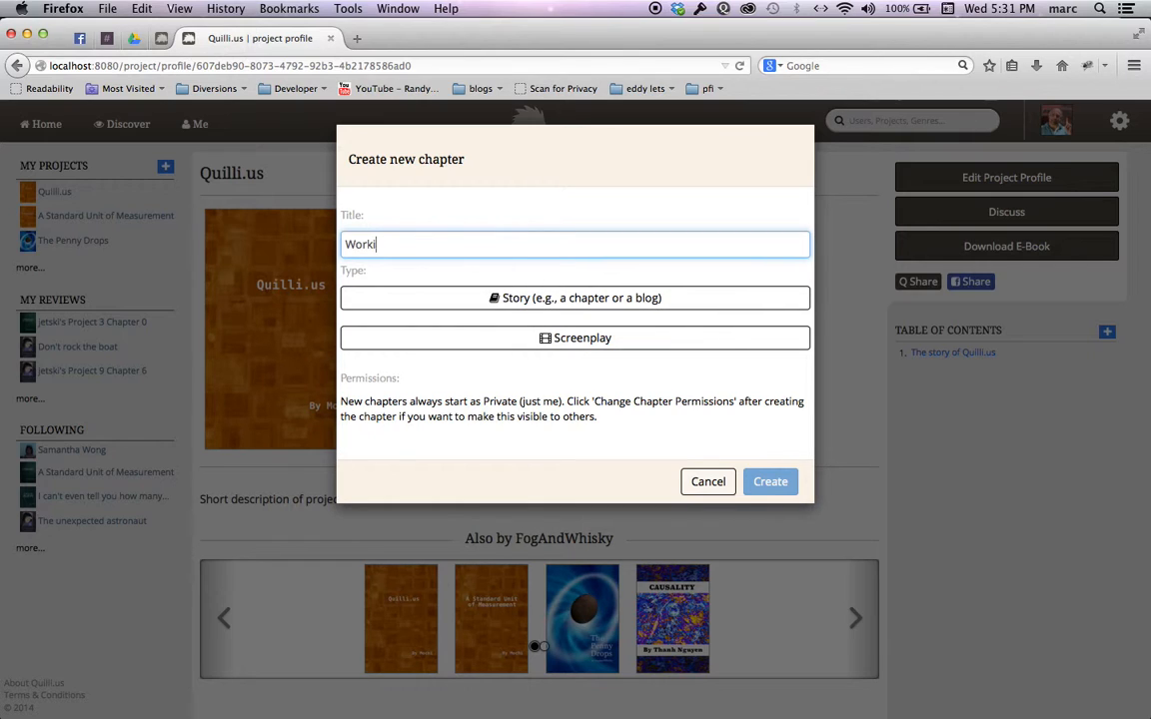
{"action": "type", "text": "ng in the Editor"}
{"action": "left_click", "coordinate": [434, 299]}
{"action": "left_click", "coordinate": [437, 300]}
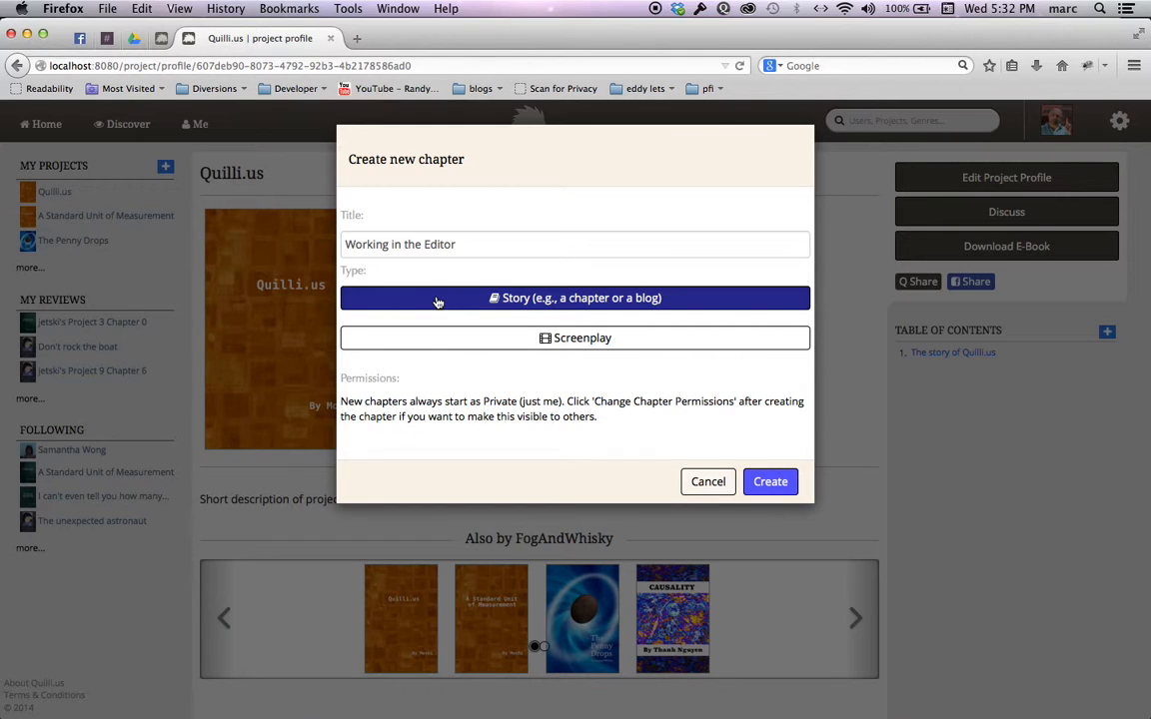
{"action": "left_click", "coordinate": [771, 484]}
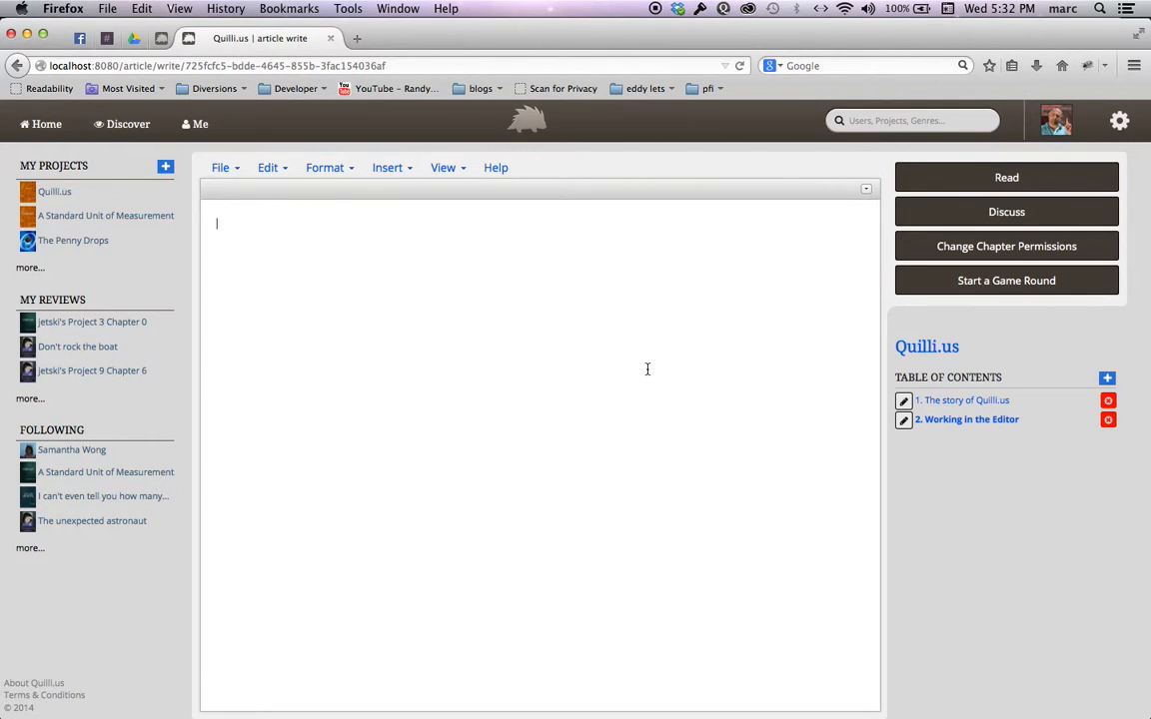
- Write the sentence "I can just start typing." as the first line of the new chapter
{"action": "type", "text": "I can just start typing."}
{"action": "left_click", "coordinate": [1121, 120]}
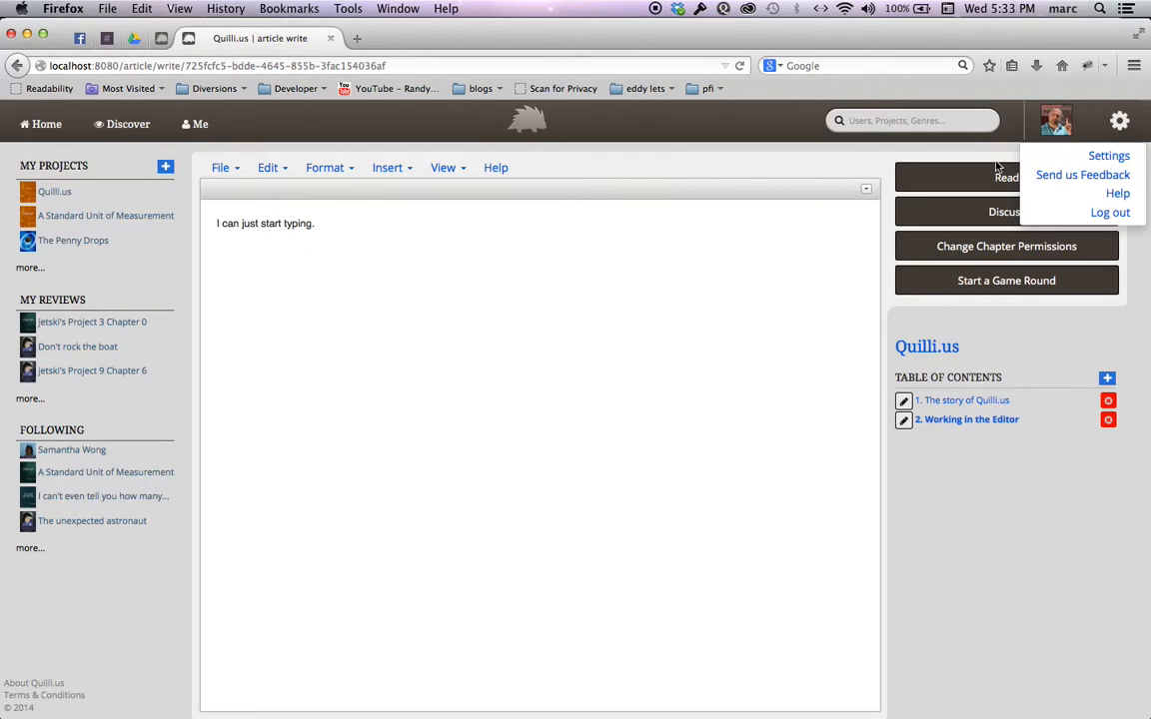
{"action": "left_click", "coordinate": [721, 268]}
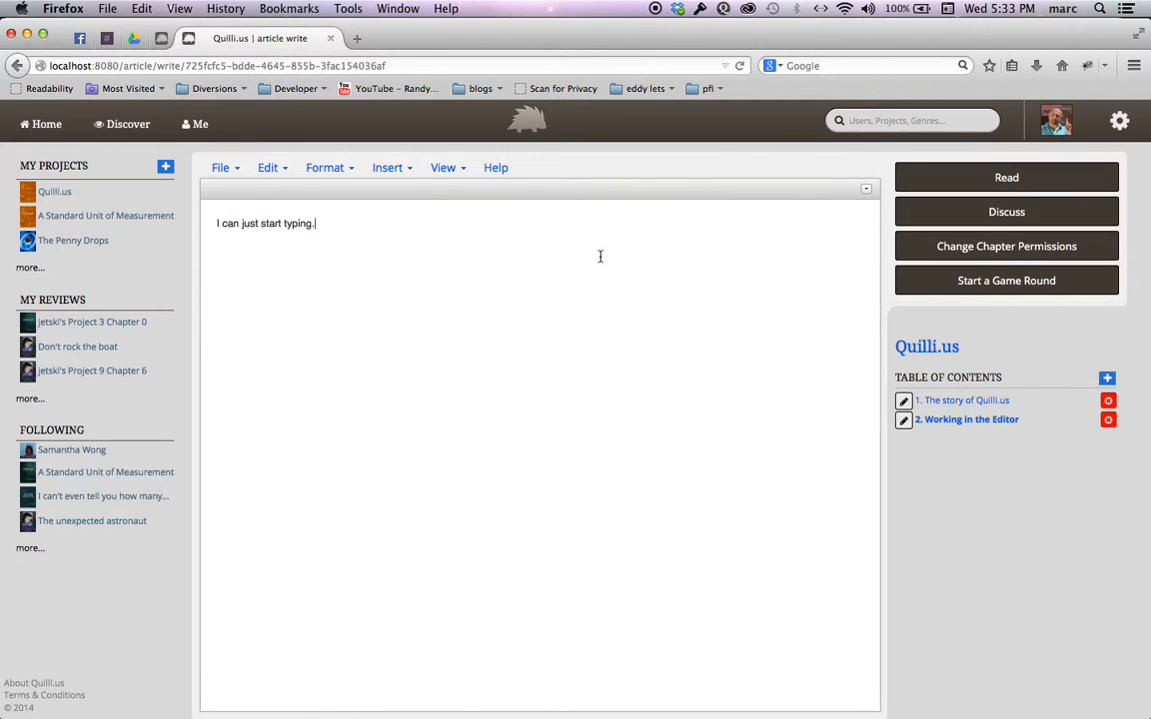
- Expand the editor's formatting tools and make the word "can" bold in the first line
{"action": "left_click", "coordinate": [866, 193]}
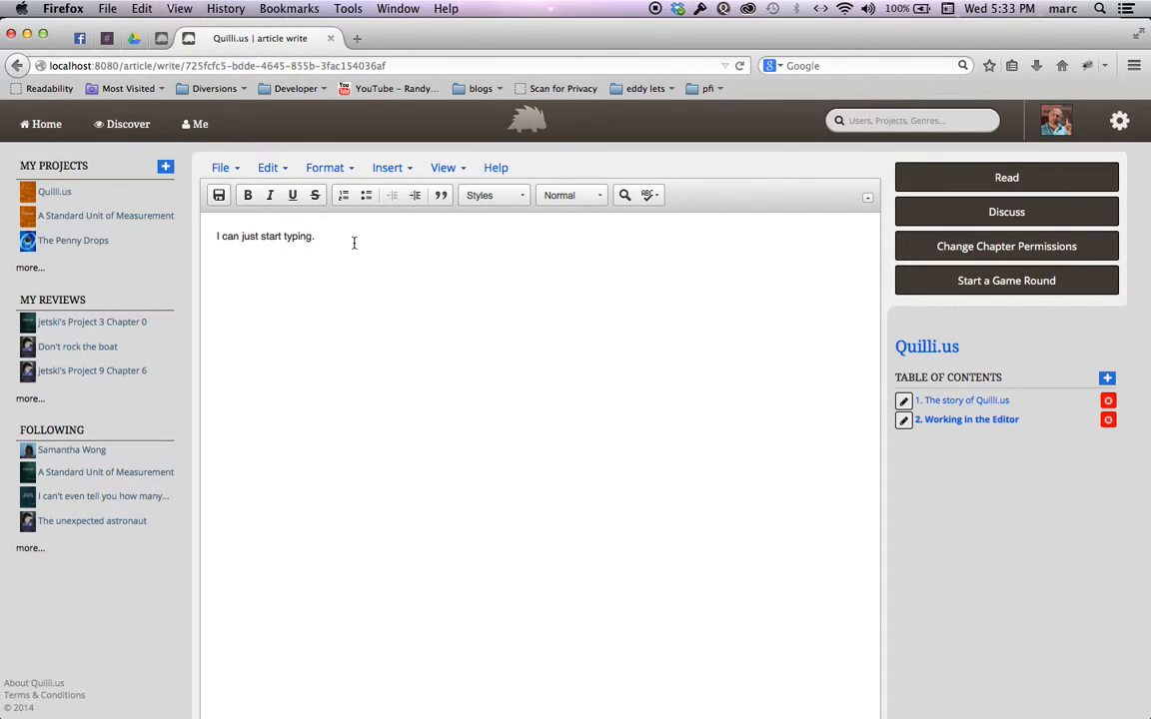
{"action": "double_click", "coordinate": [230, 237]}
{"action": "left_click", "coordinate": [249, 196]}
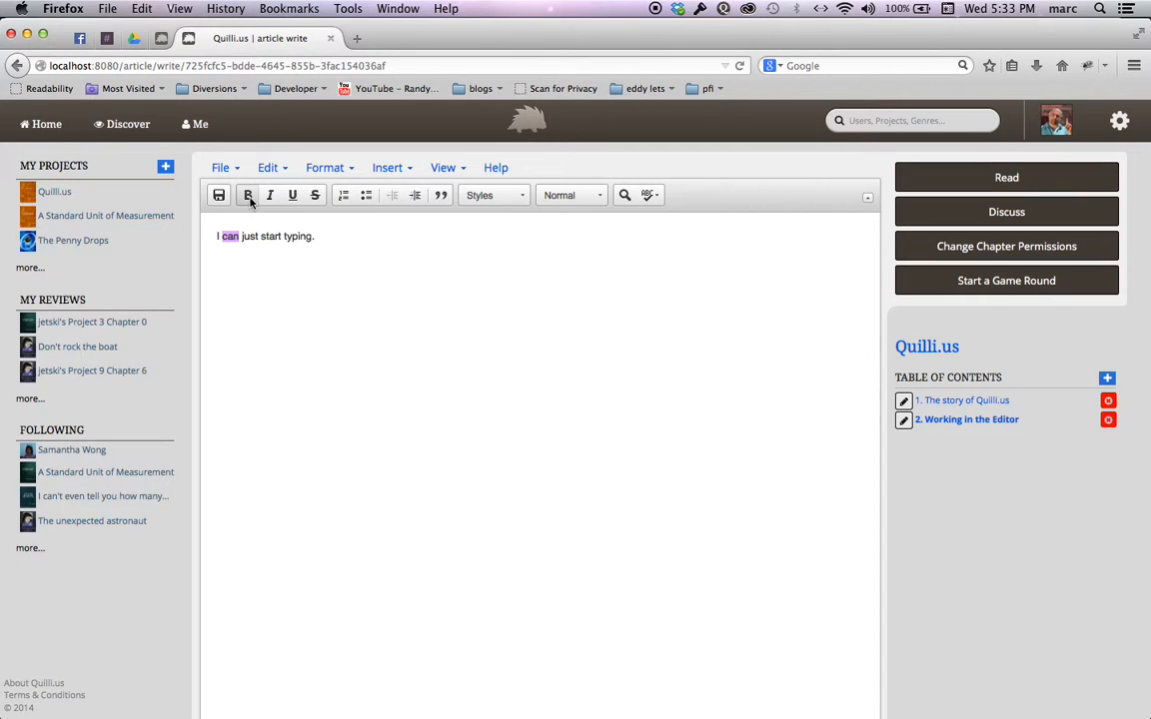
{"action": "double_click", "coordinate": [299, 236]}
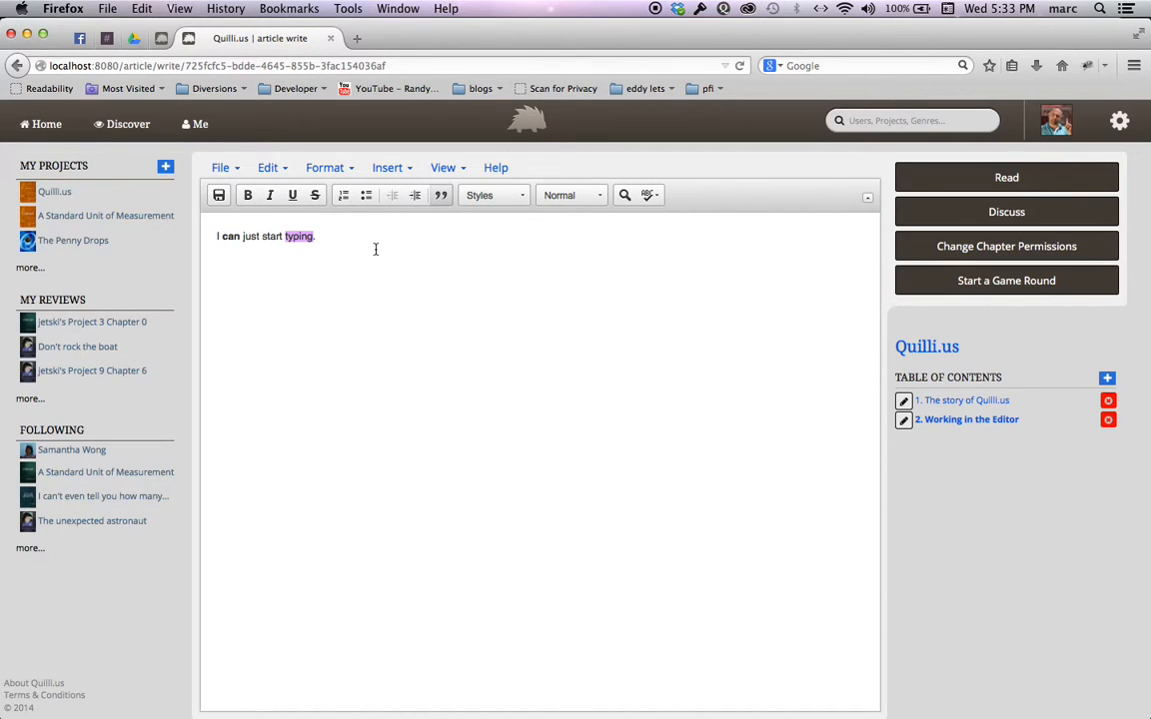
- Add a new paragraph reading "This is a pullquote" below the first line and format it as a block quote
{"action": "left_click", "coordinate": [376, 249]}
{"action": "key", "text": "Return"}
{"action": "type", "text": "This"}
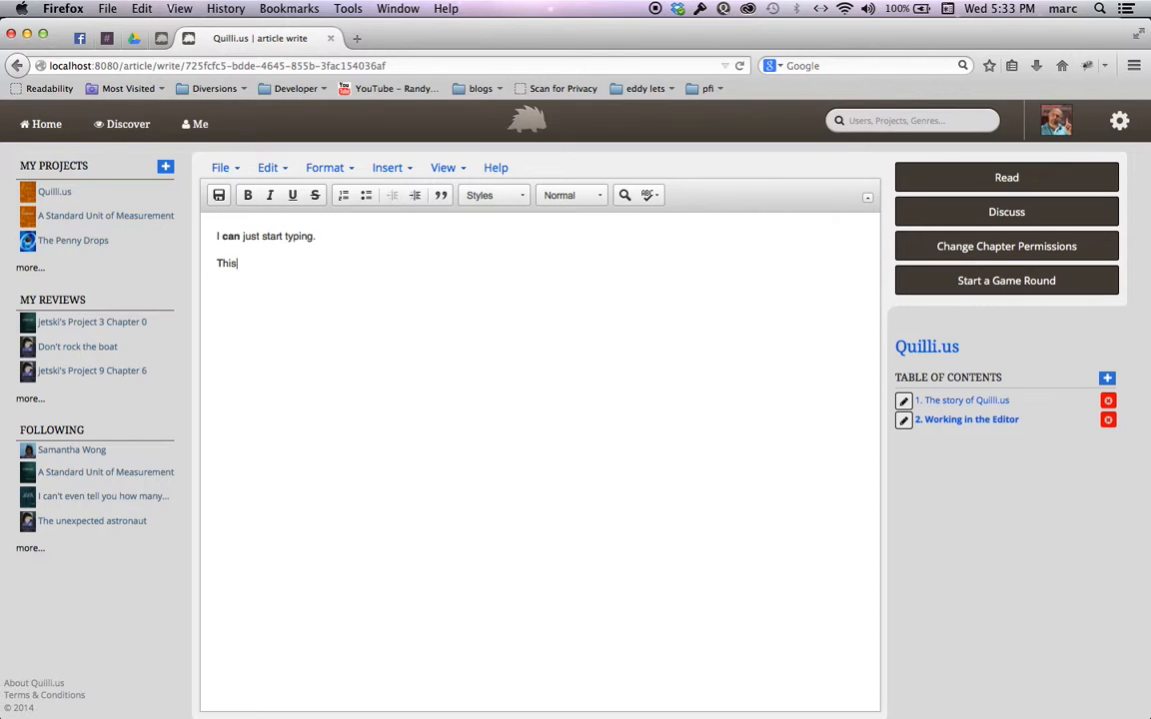
{"action": "type", "text": " is a pullquote"}
{"action": "left_click", "coordinate": [441, 197]}
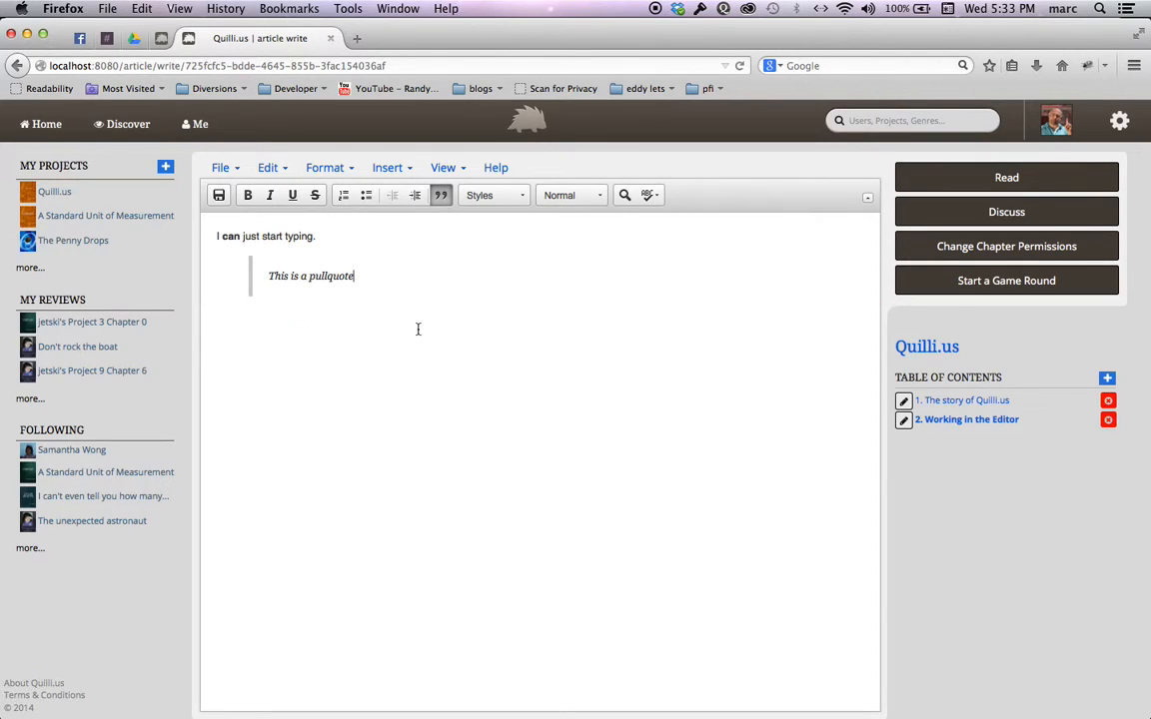
- Below the block quote, write "this", "is", "a" and "list" as four separate paragraphs
{"action": "key", "text": "Return"}
{"action": "key", "text": "Return"}
{"action": "type", "text": "this"}
{"action": "key", "text": "Return"}
{"action": "type", "text": "is"}
{"action": "key", "text": "Return"}
{"action": "type", "text": "a"}
{"action": "key", "text": "Return"}
{"action": "type", "text": "list"}
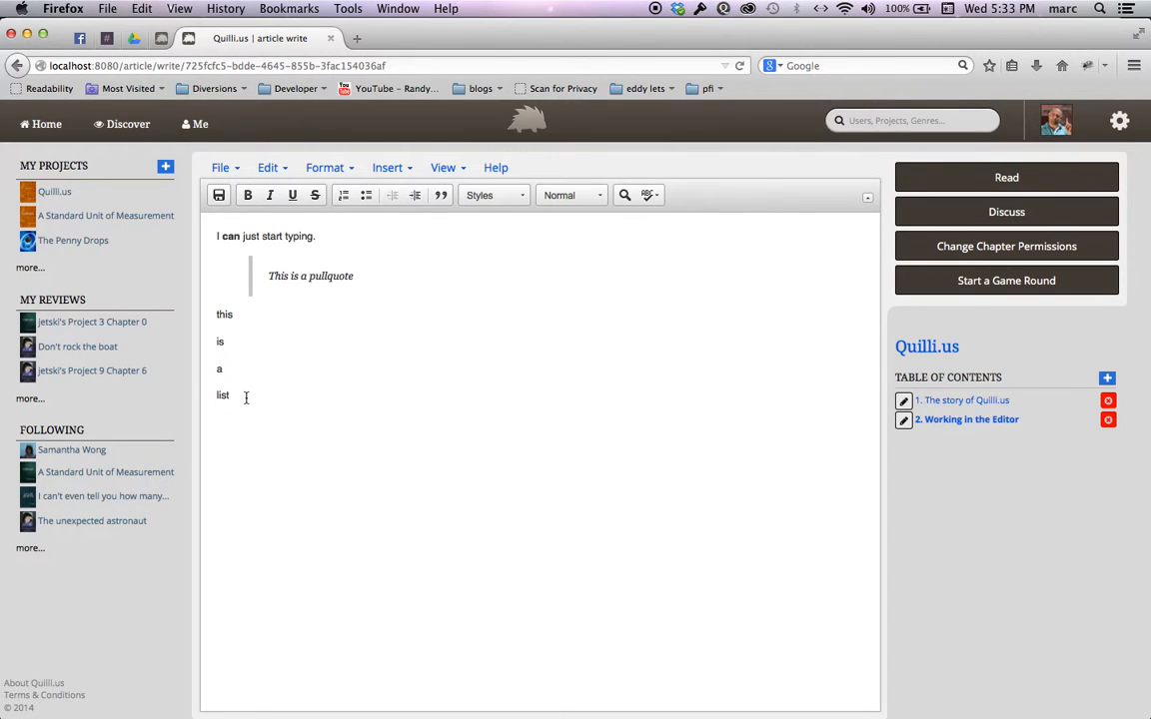
- Format the four paragraphs as a bulleted list, convert it to a numbered list, and start an empty paragraph below it
{"action": "left_click", "coordinate": [207, 318], "text": "shift"}
{"action": "left_click", "coordinate": [365, 196]}
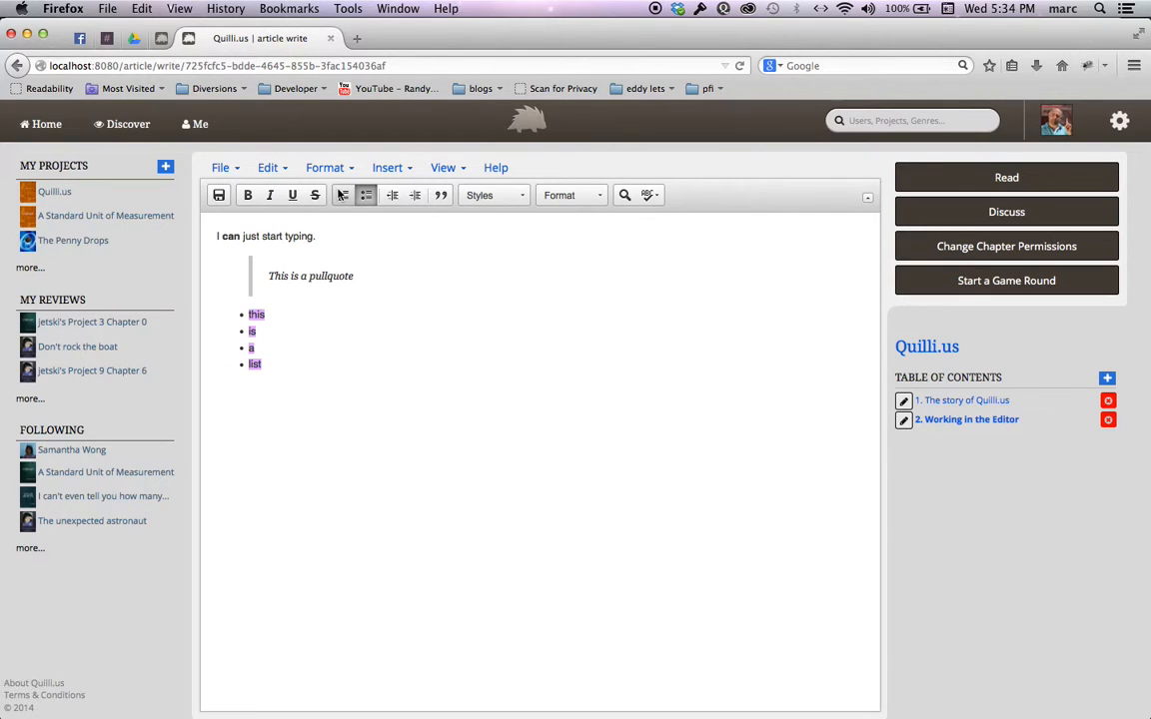
{"action": "left_click", "coordinate": [342, 195]}
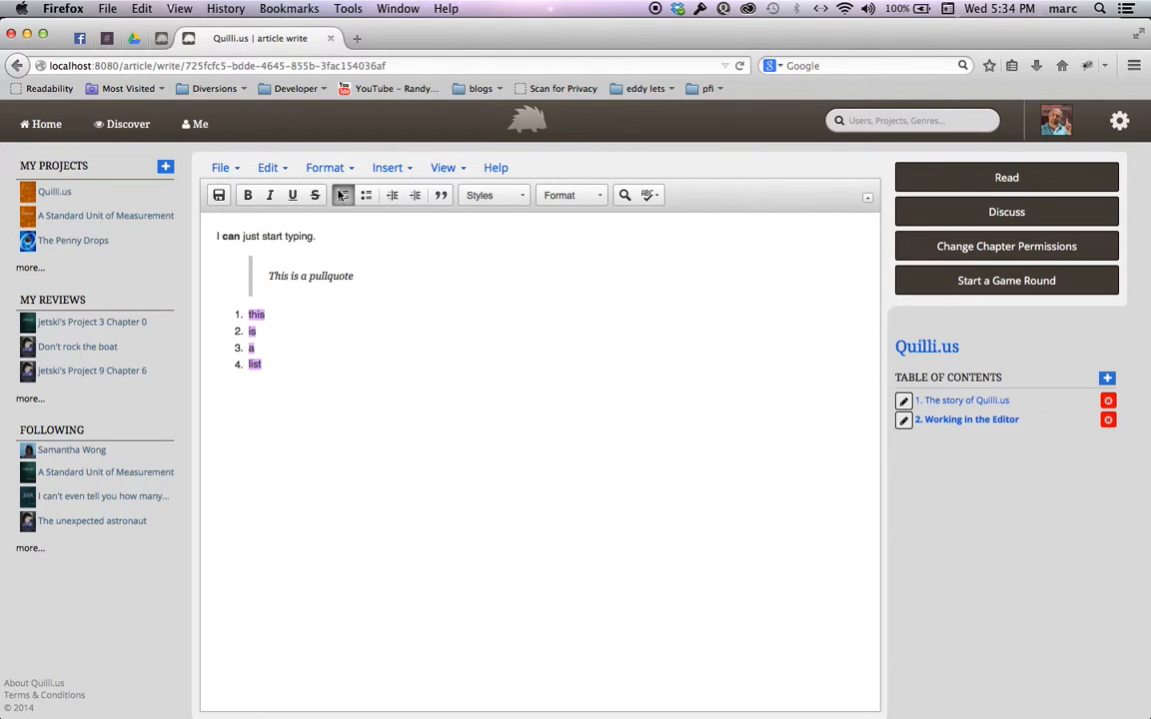
{"action": "left_click", "coordinate": [326, 409]}
{"action": "key", "text": "Return"}
{"action": "key", "text": "Return"}
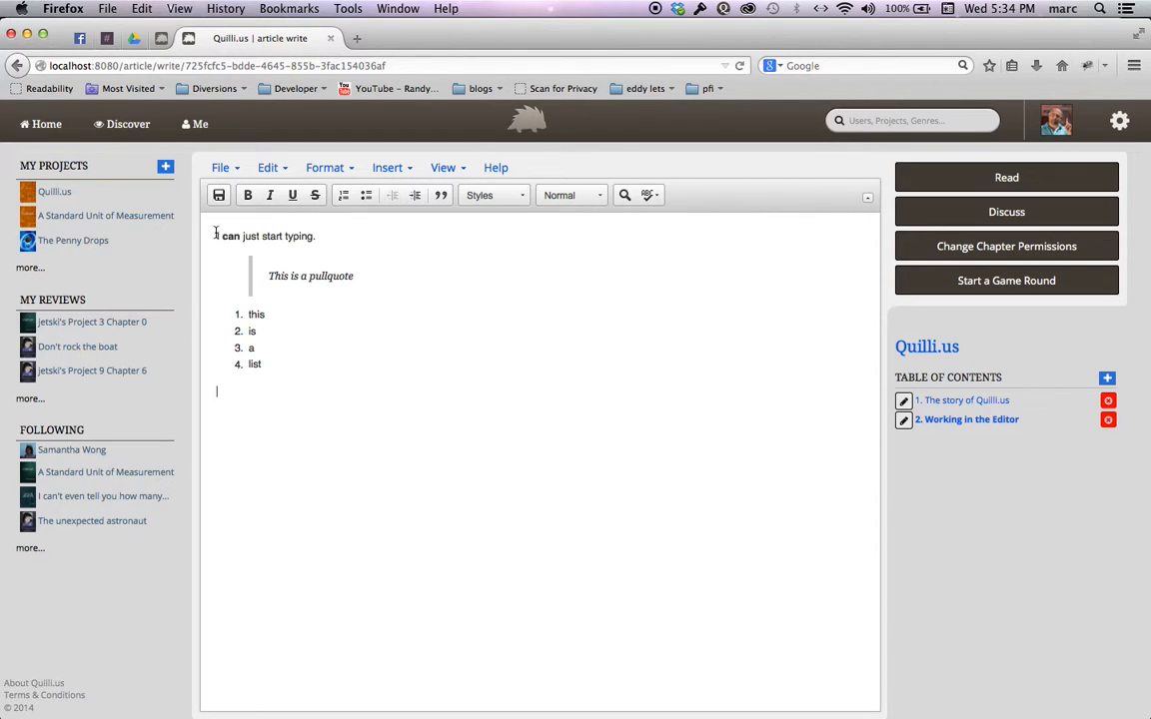
- Save the chapter with its current content
{"action": "left_click", "coordinate": [222, 168]}
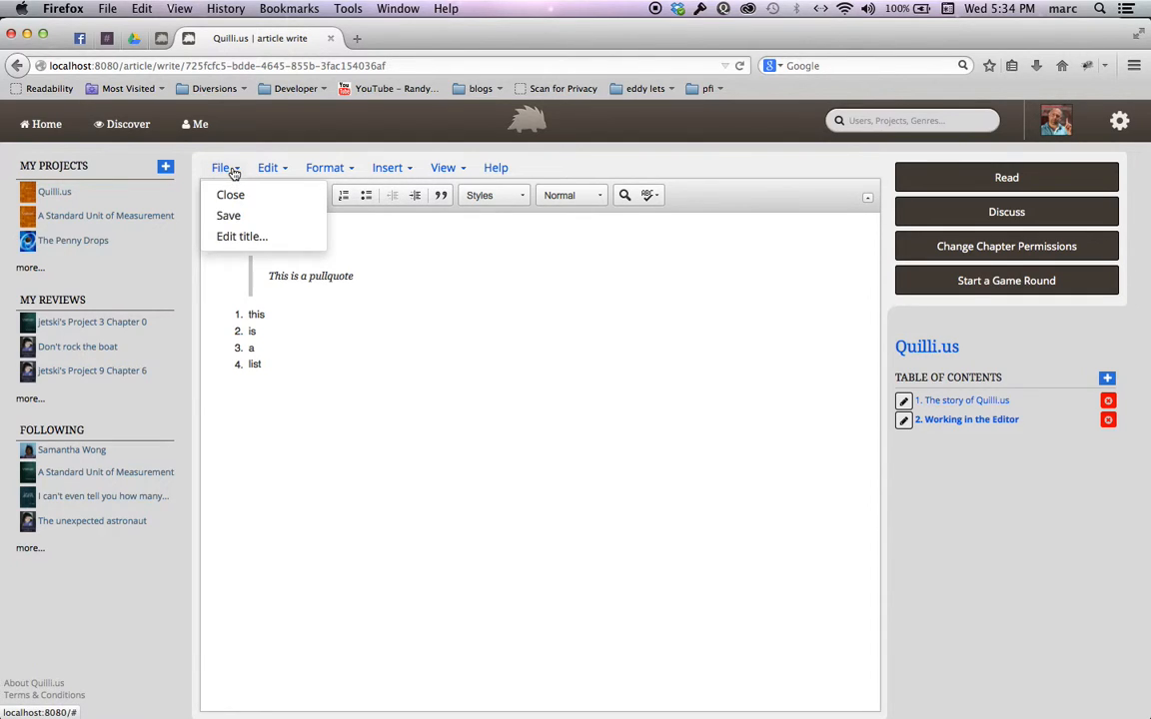
{"action": "left_click", "coordinate": [224, 169]}
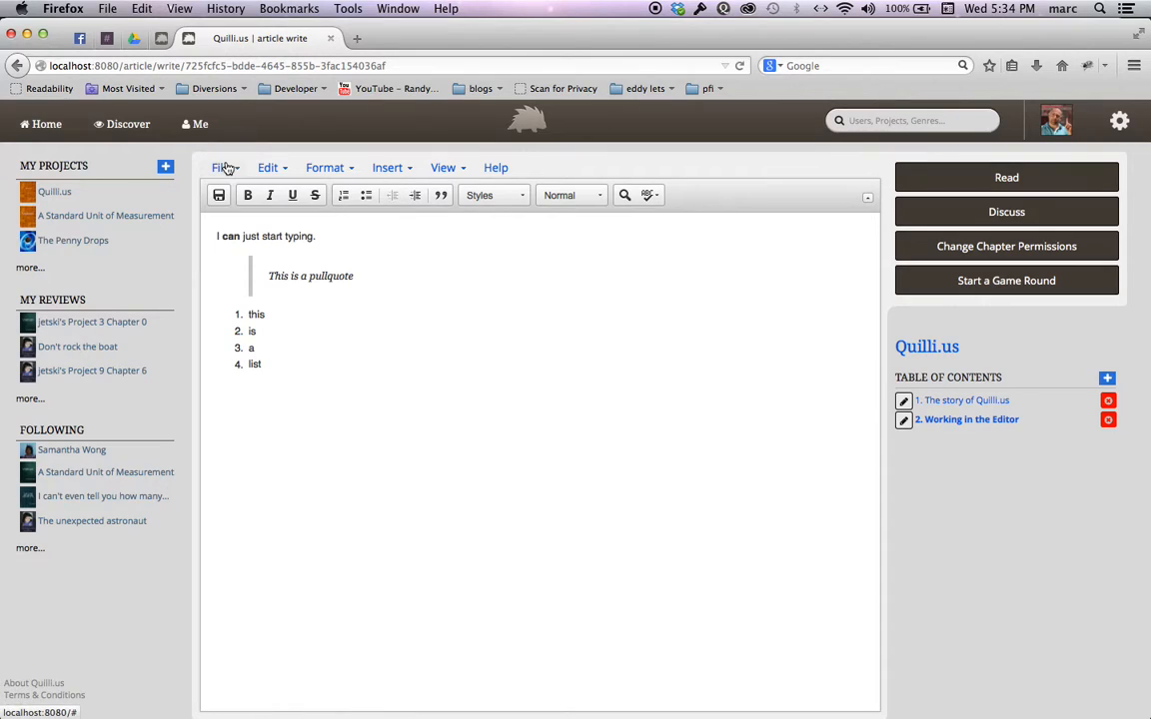
{"action": "left_click", "coordinate": [307, 409]}
{"action": "key", "text": "super+s"}
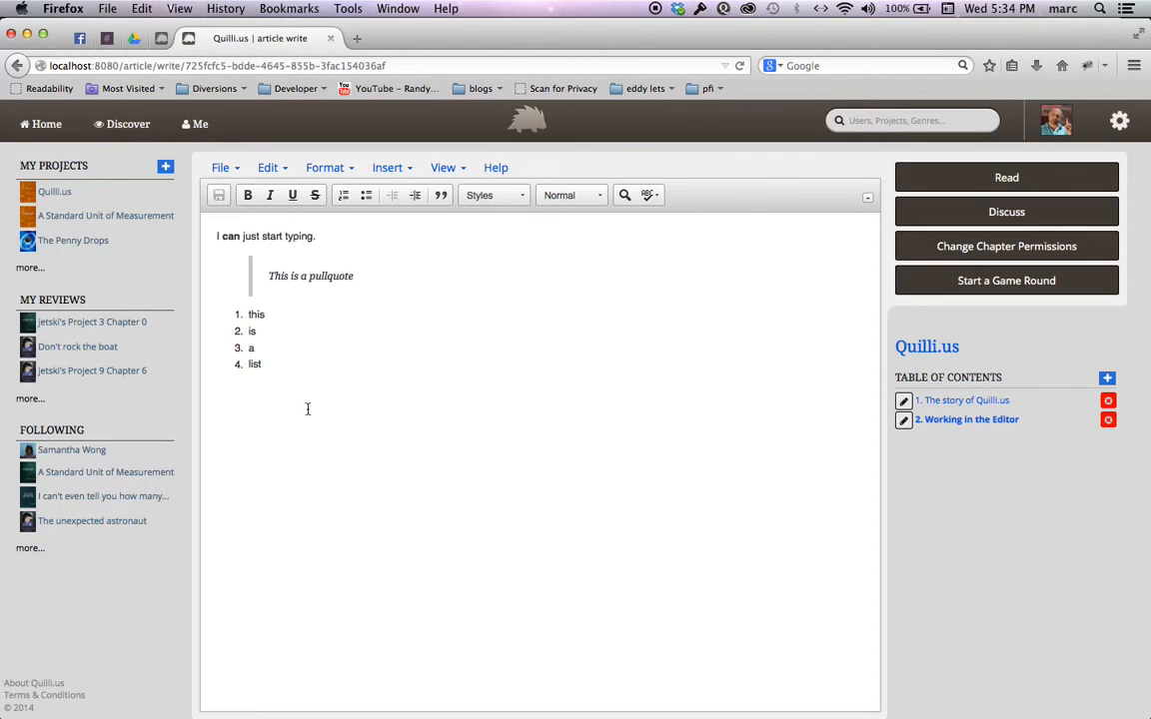
- Change the chapter's title to "I am working in the editor"
{"action": "left_click", "coordinate": [222, 170]}
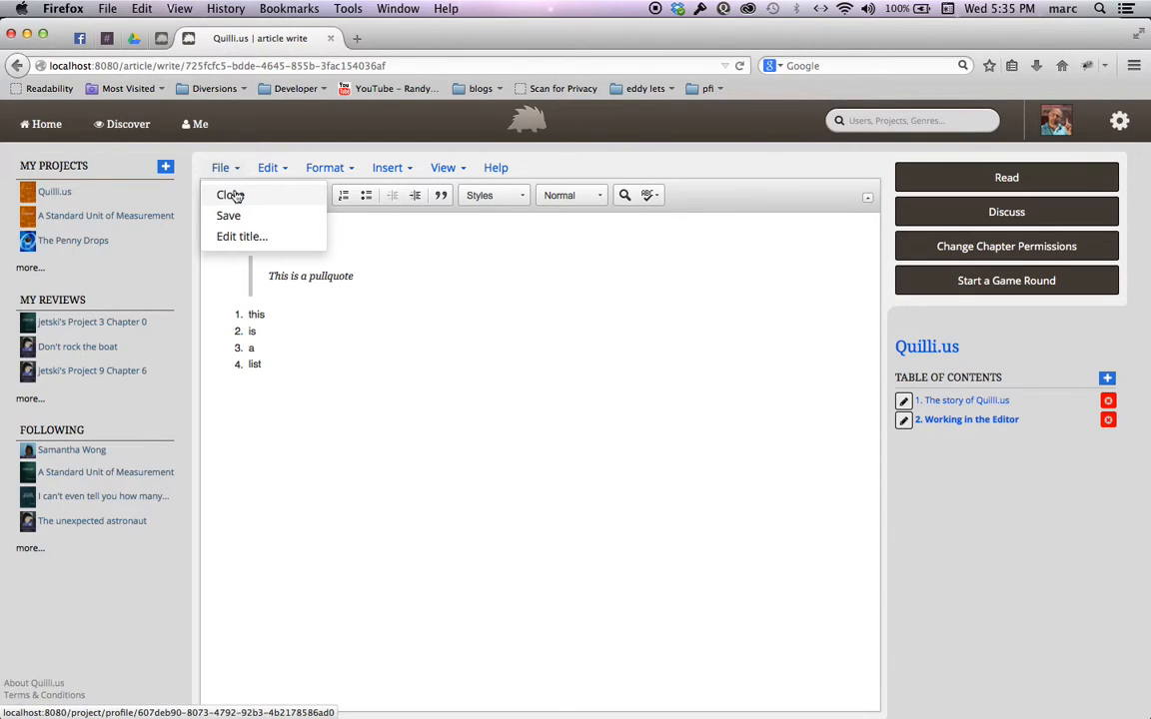
{"action": "left_click", "coordinate": [240, 237]}
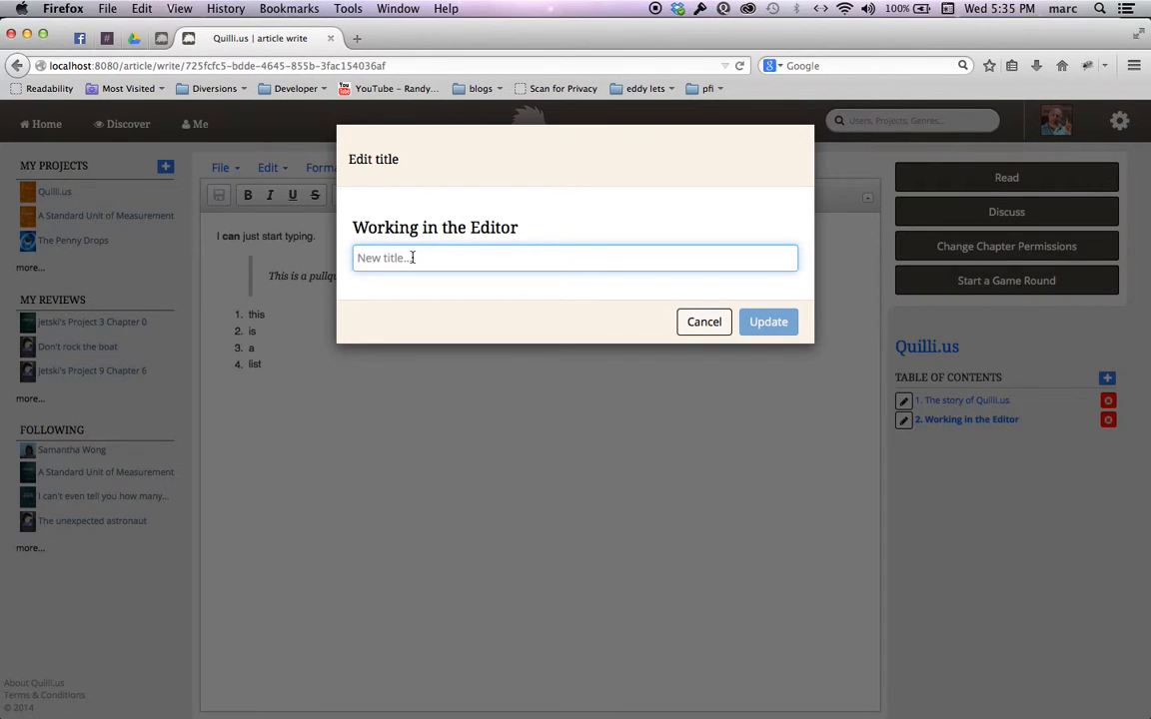
{"action": "type", "text": "I am working in the editor"}
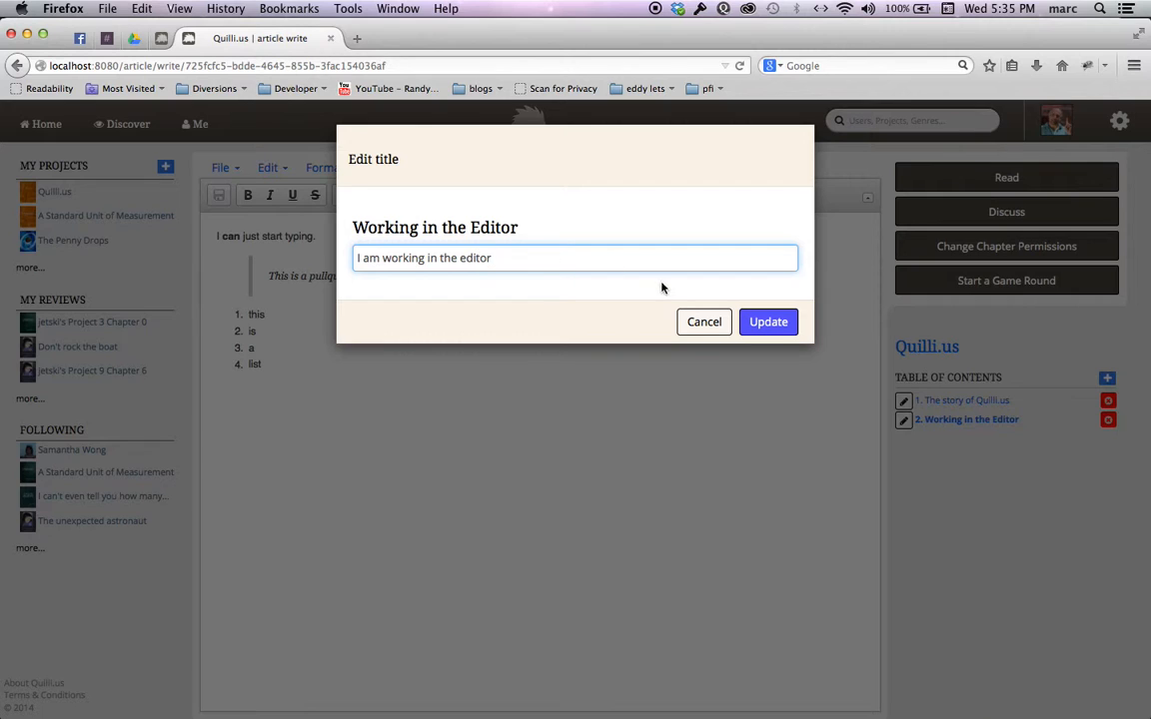
{"action": "left_click", "coordinate": [765, 321]}
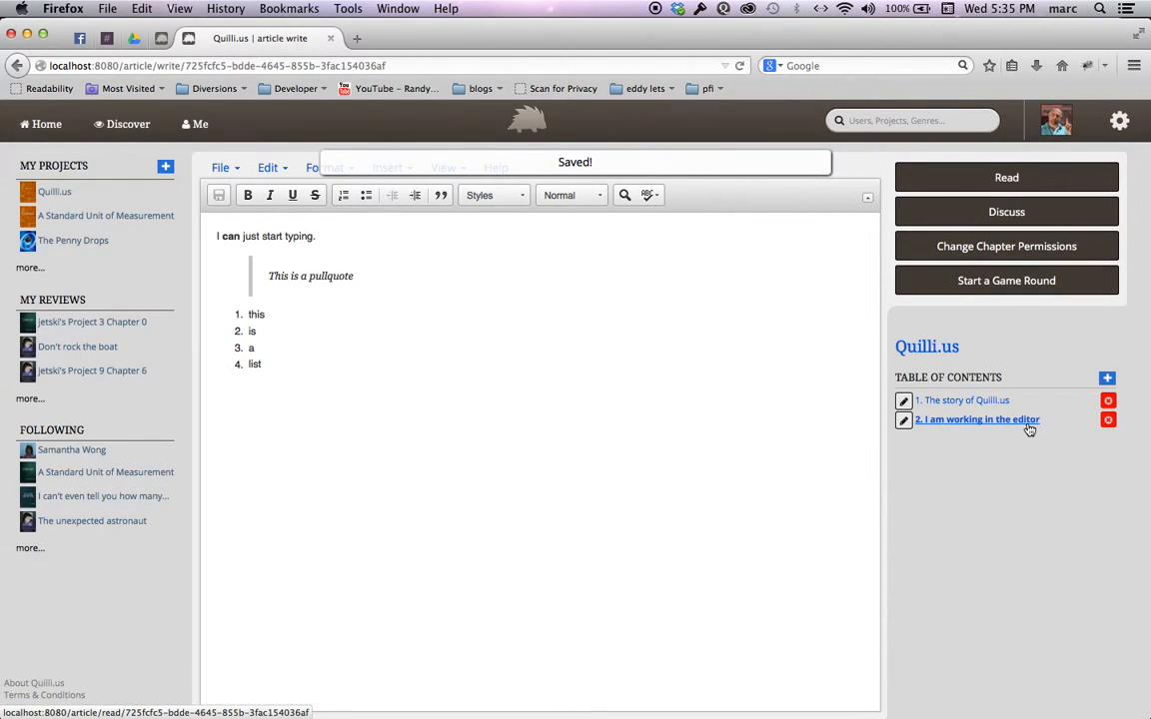
{"action": "left_click", "coordinate": [268, 170]}
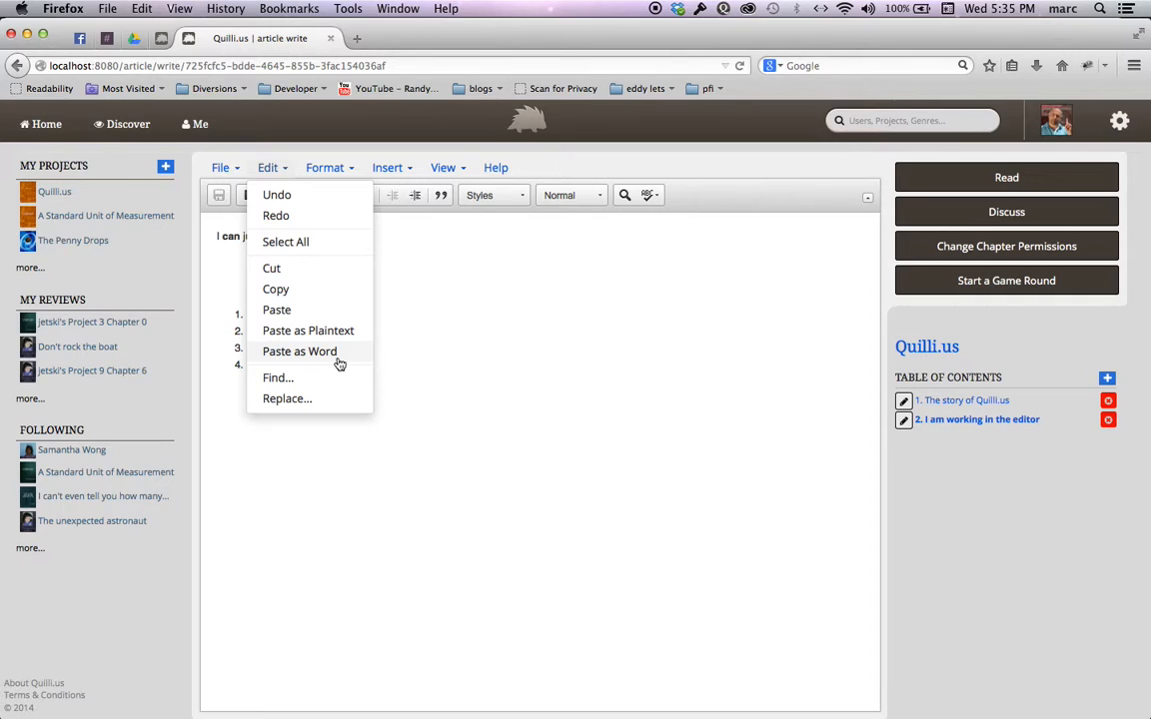
{"action": "left_click", "coordinate": [268, 173]}
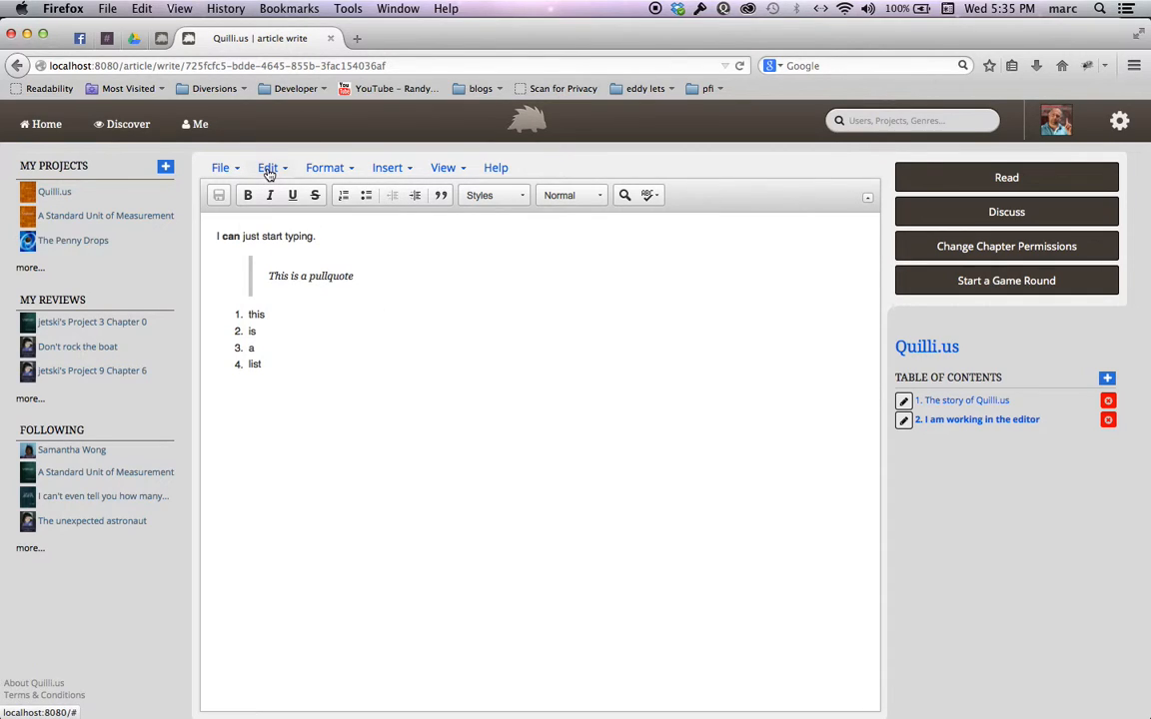
{"action": "left_click", "coordinate": [337, 172]}
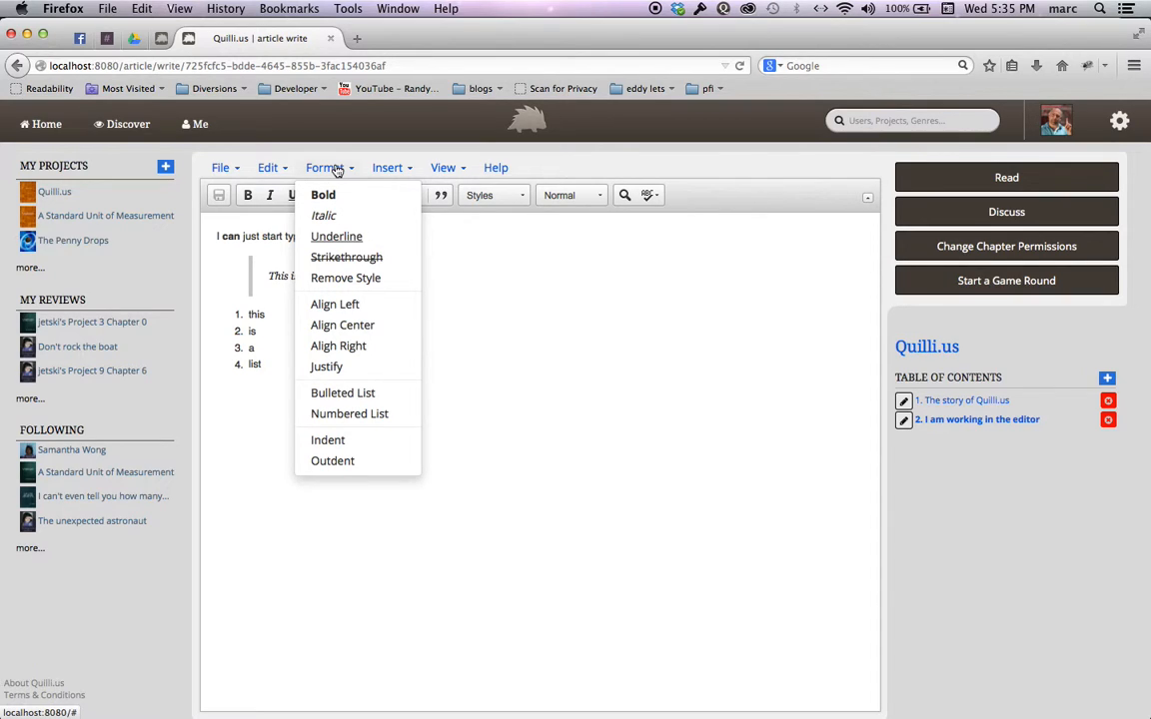
{"action": "left_click", "coordinate": [338, 172]}
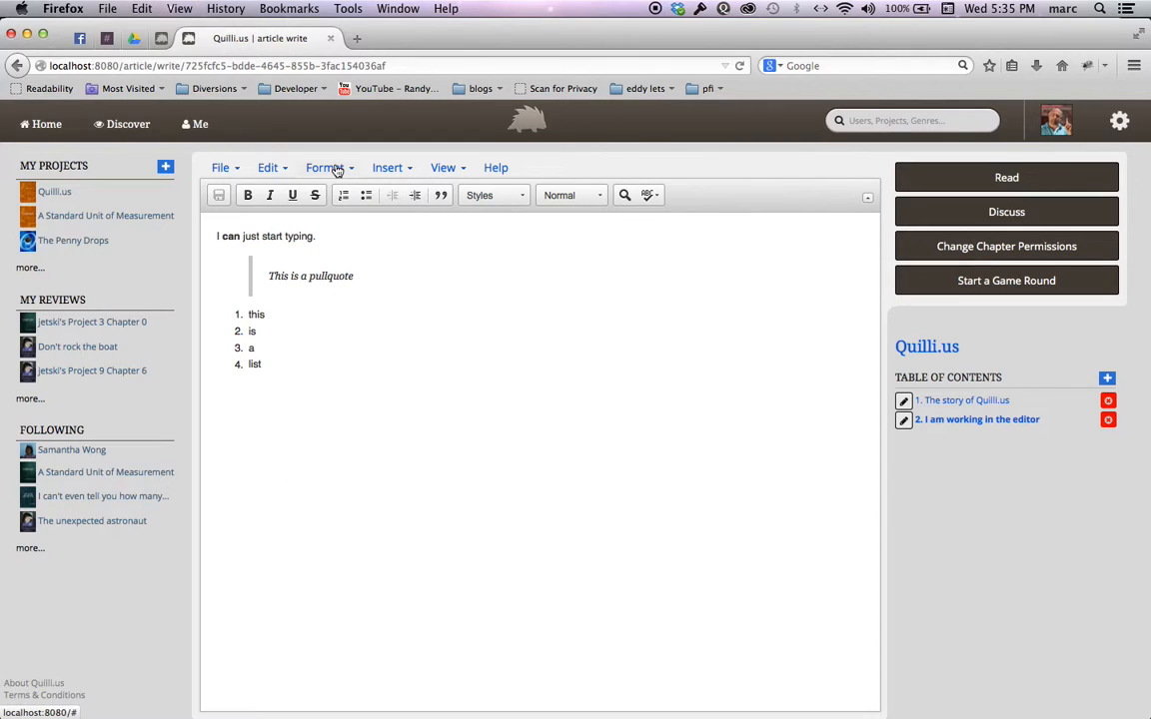
{"action": "left_click", "coordinate": [407, 171]}
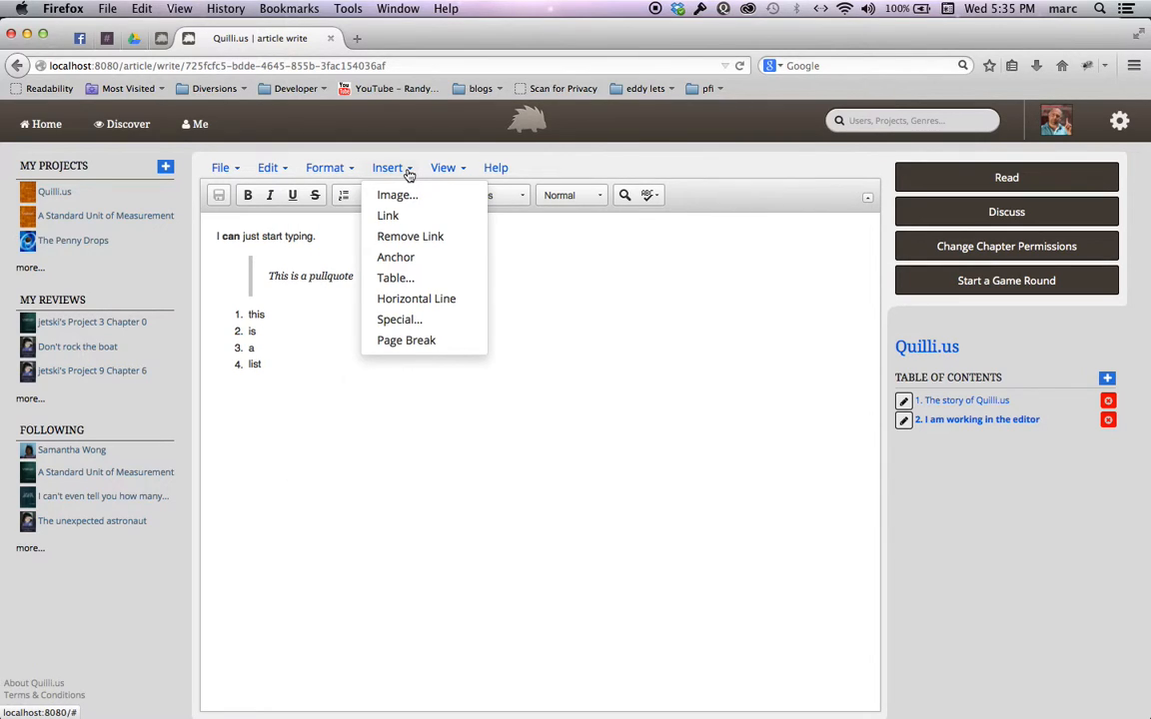
{"action": "left_click", "coordinate": [409, 171]}
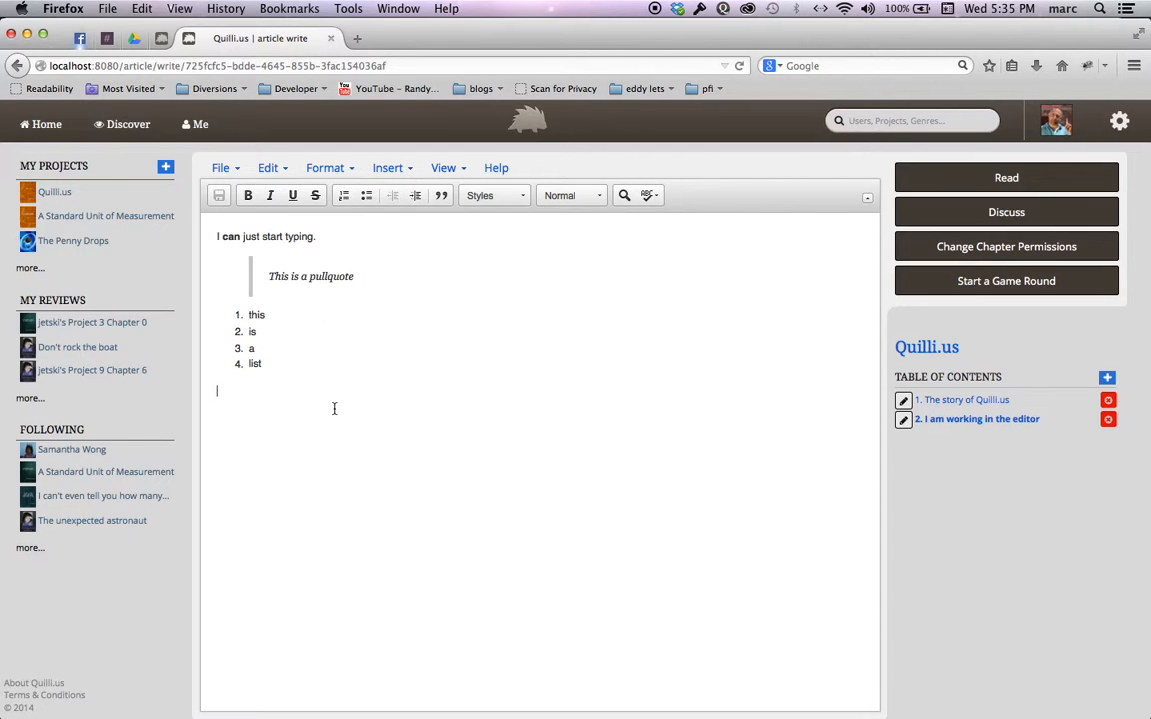
- Insert the photo of the man in the teal shirt raising a finger from the image library below the numbered list
{"action": "left_click", "coordinate": [411, 174]}
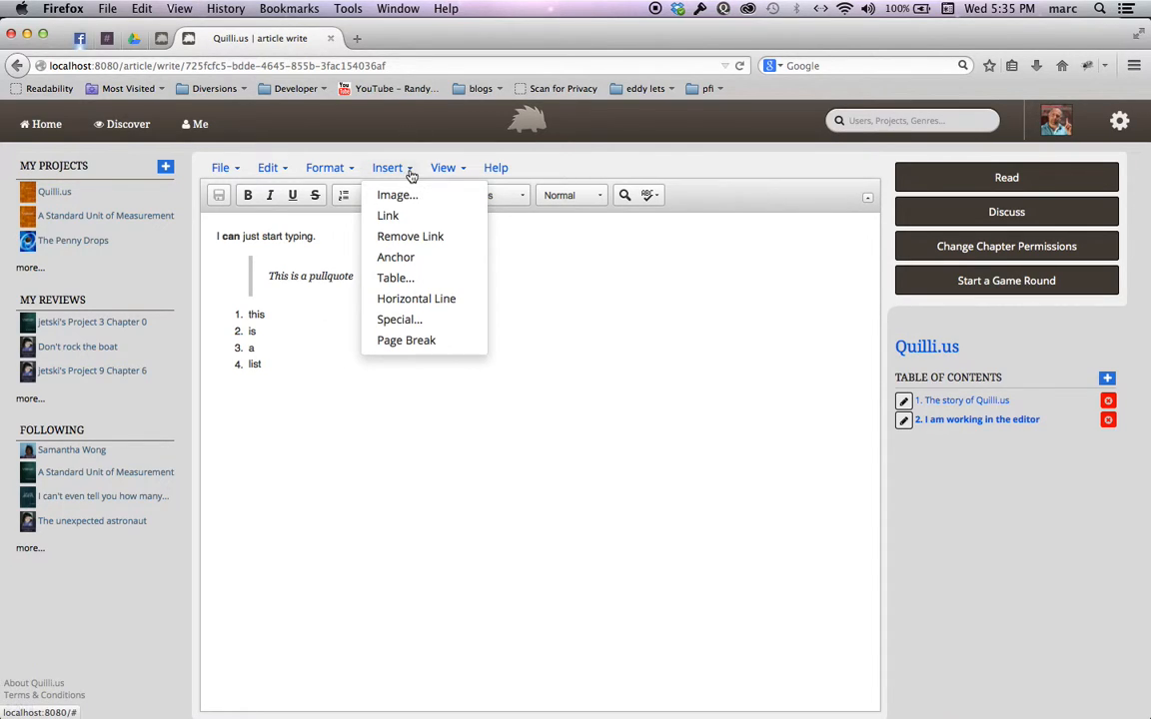
{"action": "left_click", "coordinate": [397, 197]}
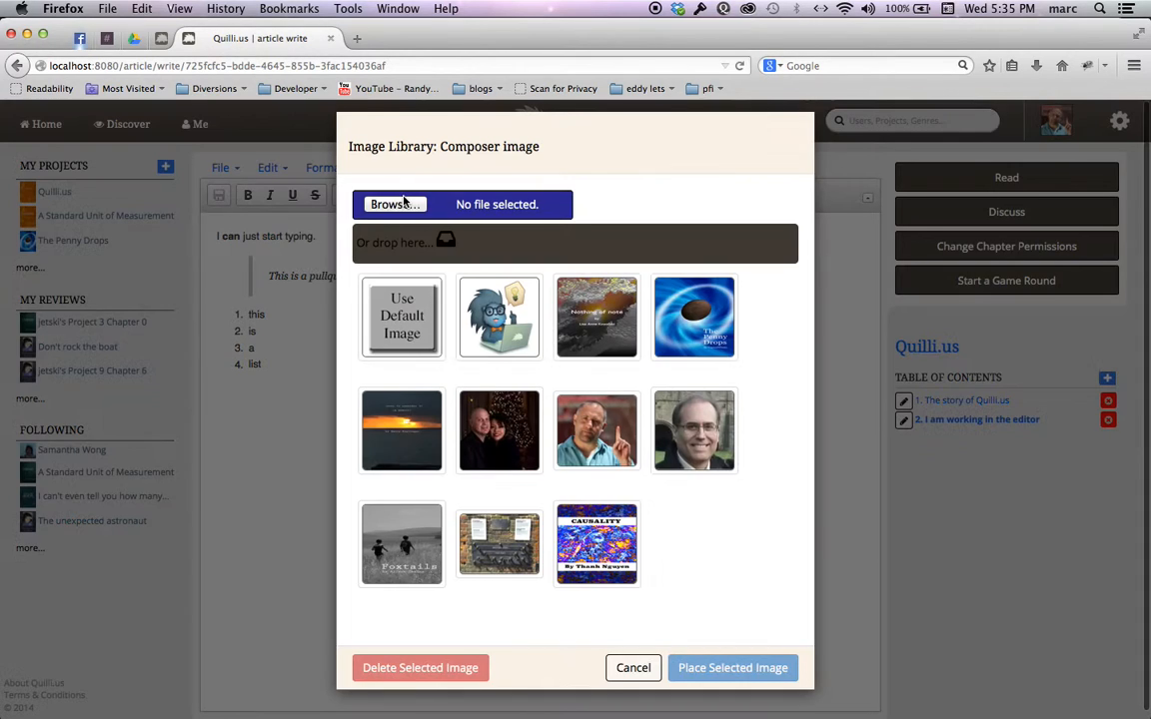
{"action": "left_click", "coordinate": [602, 460]}
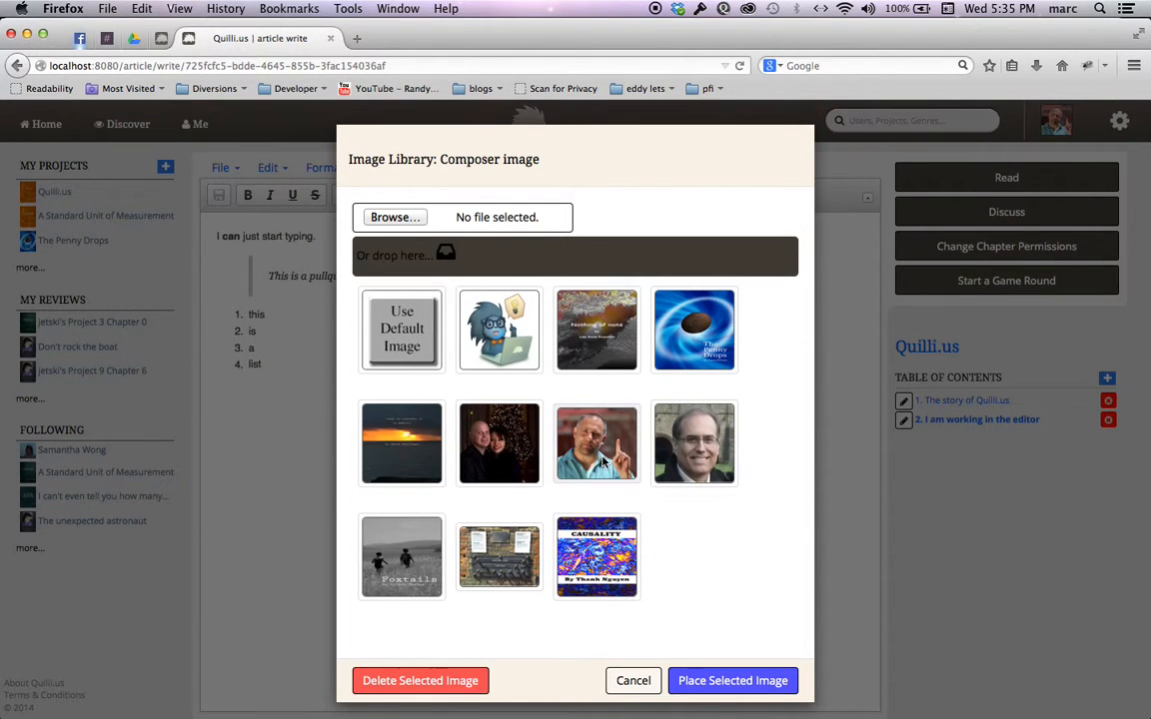
{"action": "left_click", "coordinate": [718, 688]}
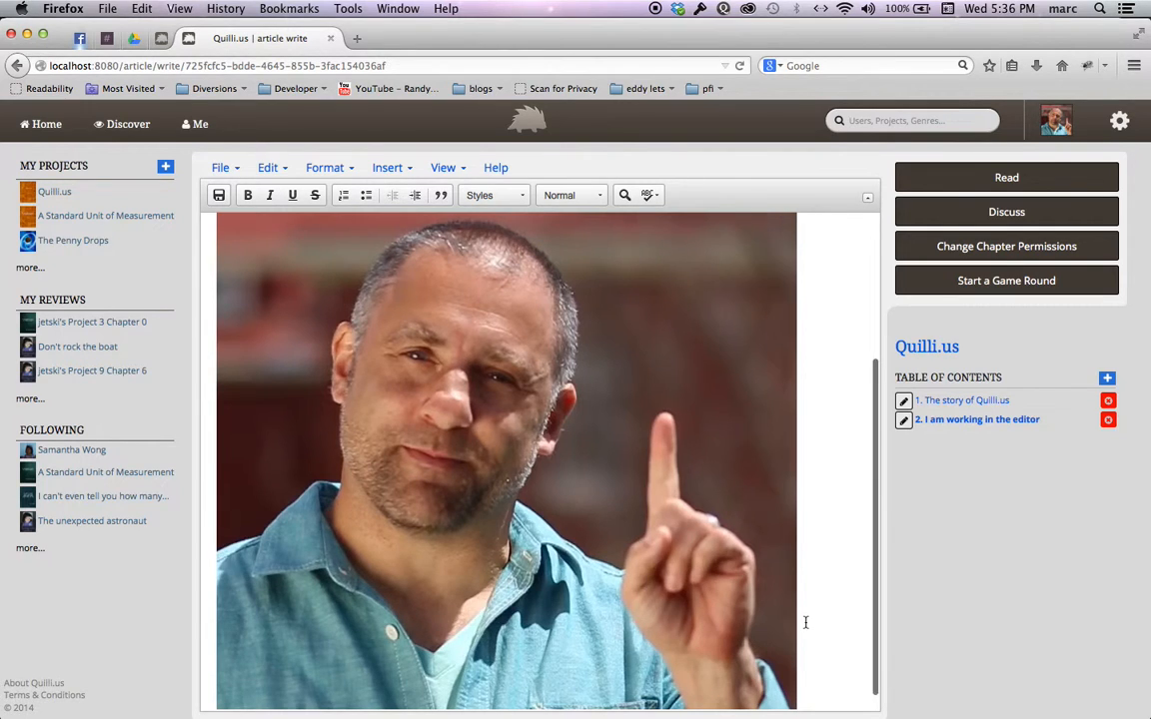
- Shrink the inserted photo proportionally to about two fifths of its original width, then deselect it
{"action": "scroll", "coordinate": [806, 621], "scroll_direction": "down", "scroll_amount": 1}
{"action": "left_click", "coordinate": [760, 632]}
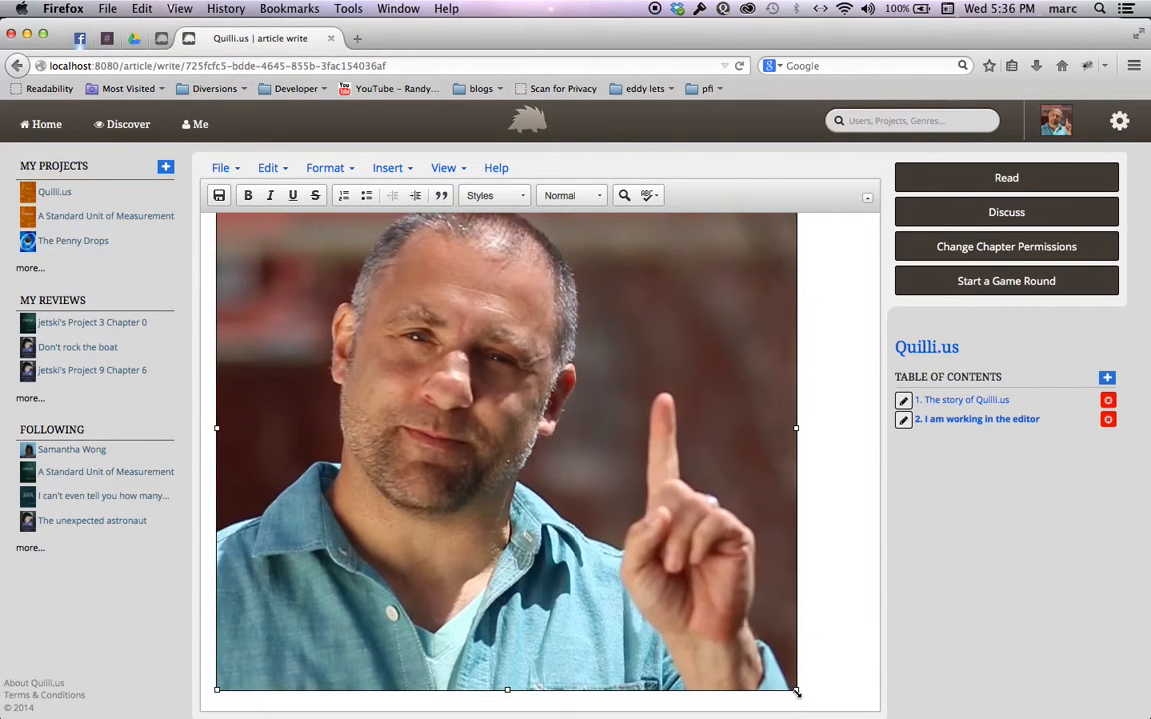
{"action": "left_click_drag", "start_coordinate": [795, 689], "coordinate": [469, 384]}
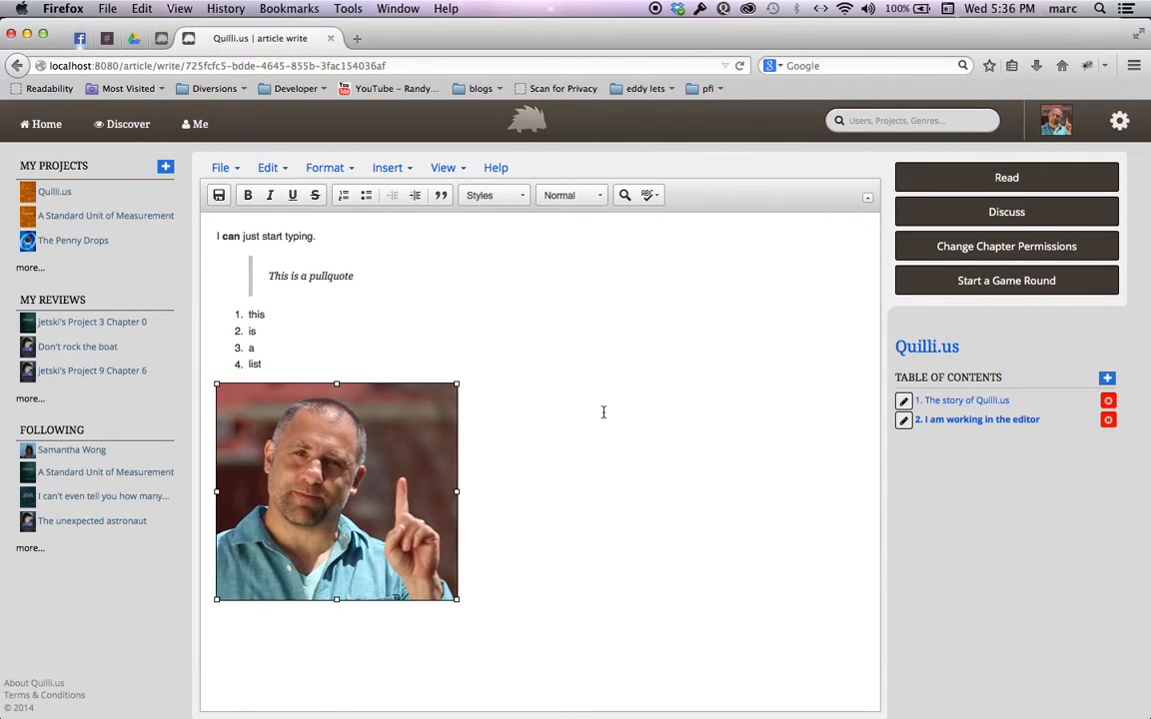
{"action": "left_click", "coordinate": [523, 508]}
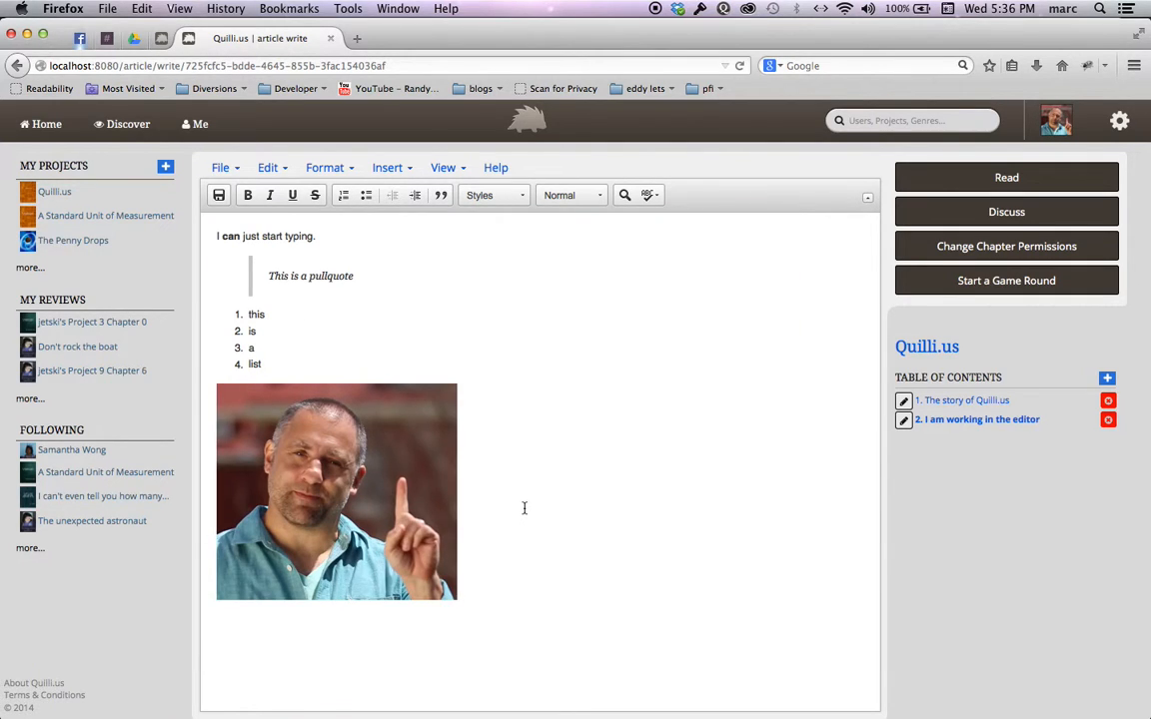
- Examine the special characters available for insertion and close the selection without inserting one
{"action": "left_click", "coordinate": [385, 170]}
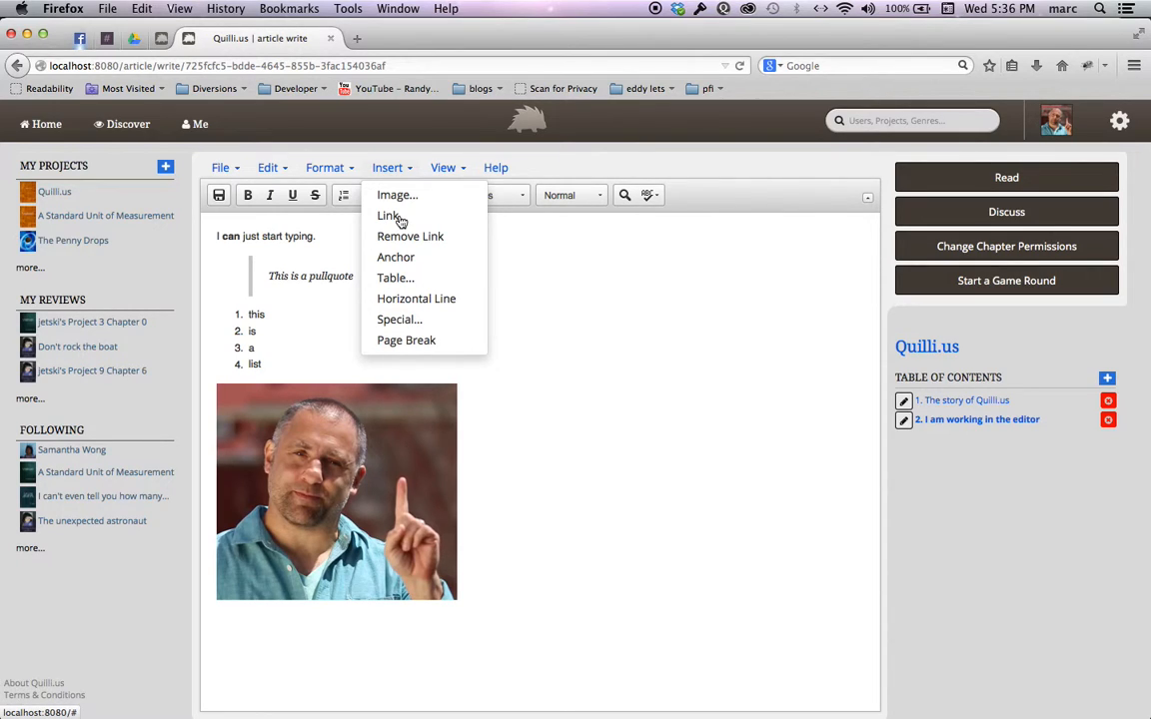
{"action": "left_click", "coordinate": [425, 320]}
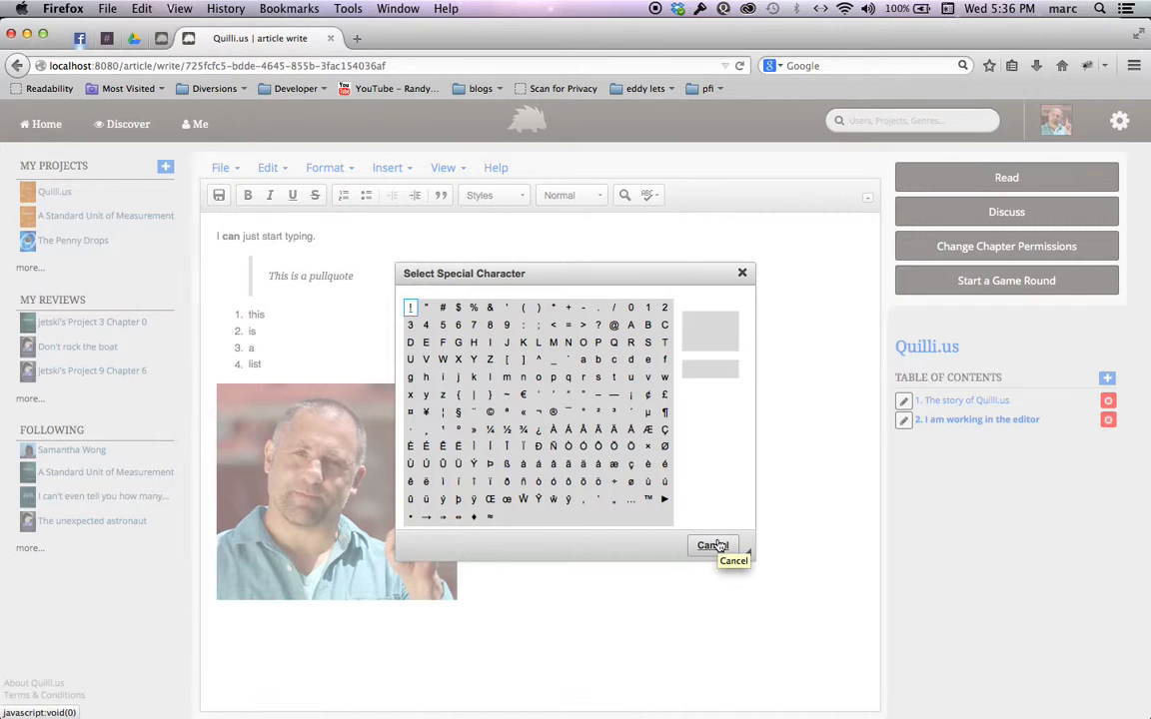
{"action": "left_click", "coordinate": [716, 546]}
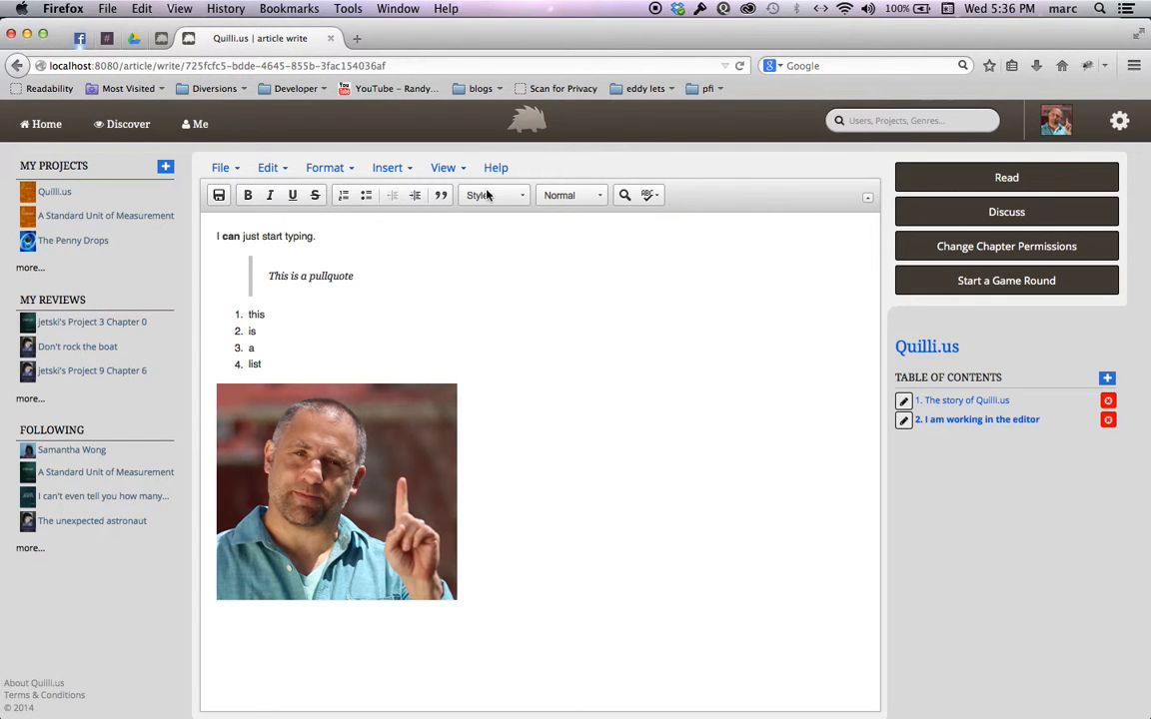
- Show the block outlines around the chapter's paragraphs, pullquote and image
{"action": "left_click", "coordinate": [395, 175]}
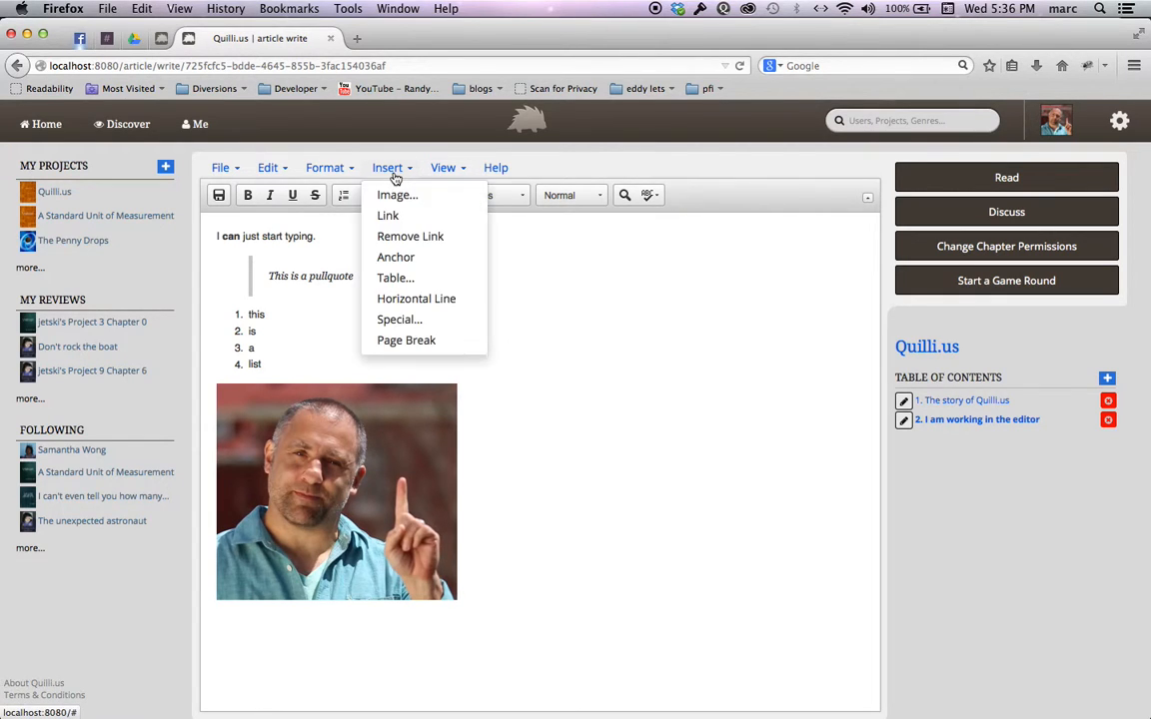
{"action": "left_click", "coordinate": [451, 174]}
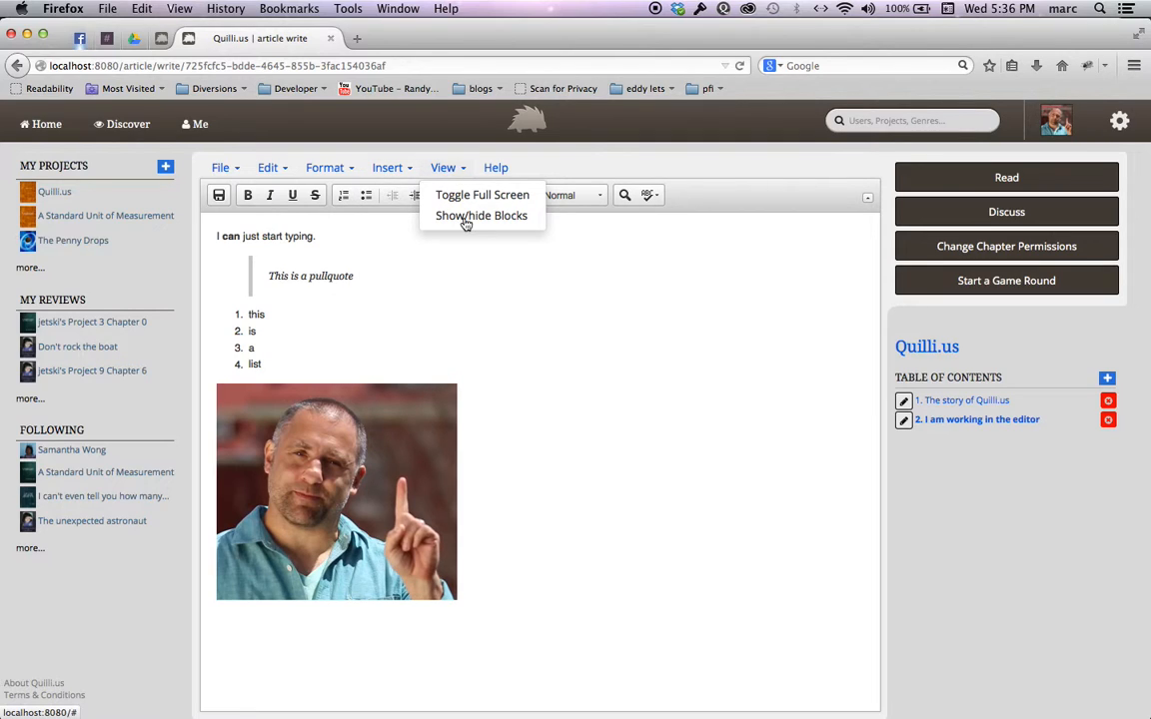
{"action": "left_click", "coordinate": [467, 215]}
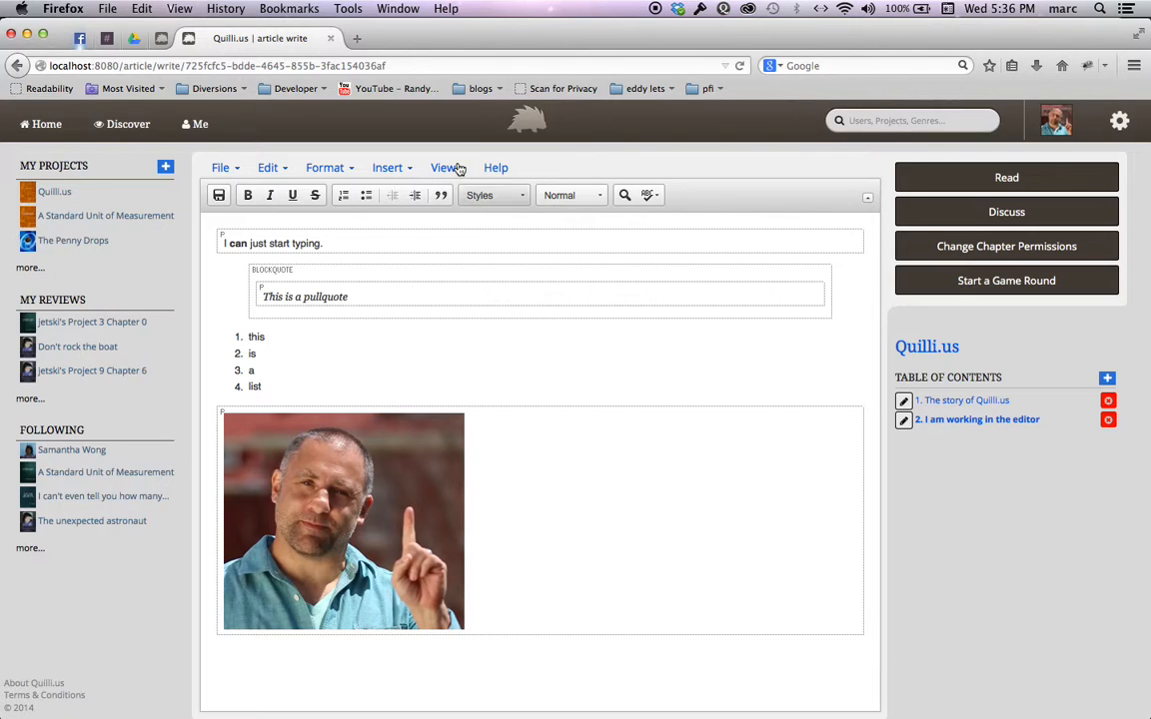
{"action": "left_click", "coordinate": [455, 168]}
{"action": "left_click", "coordinate": [458, 170]}
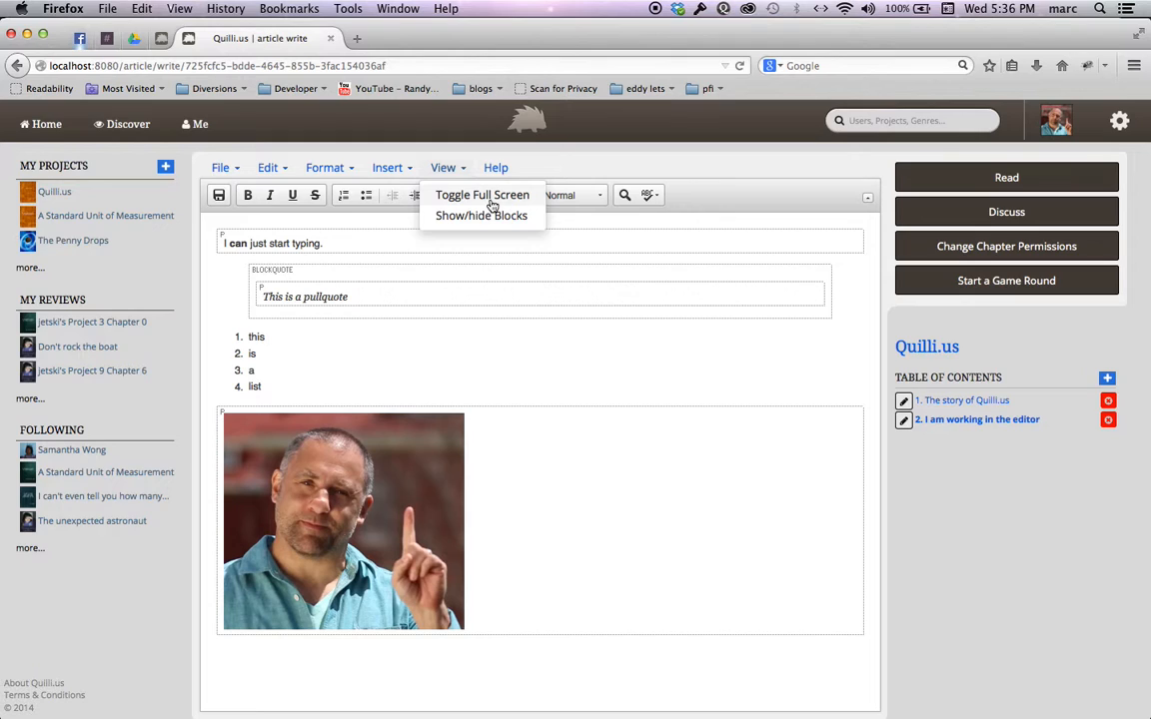
{"action": "left_click", "coordinate": [446, 172]}
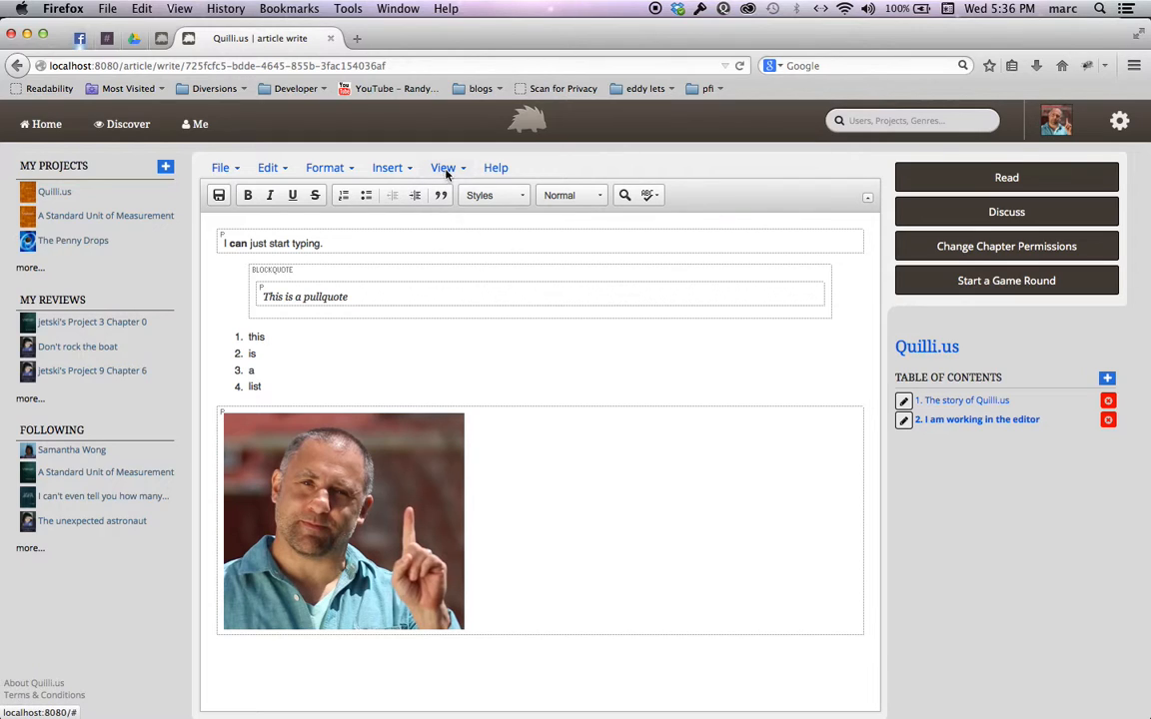